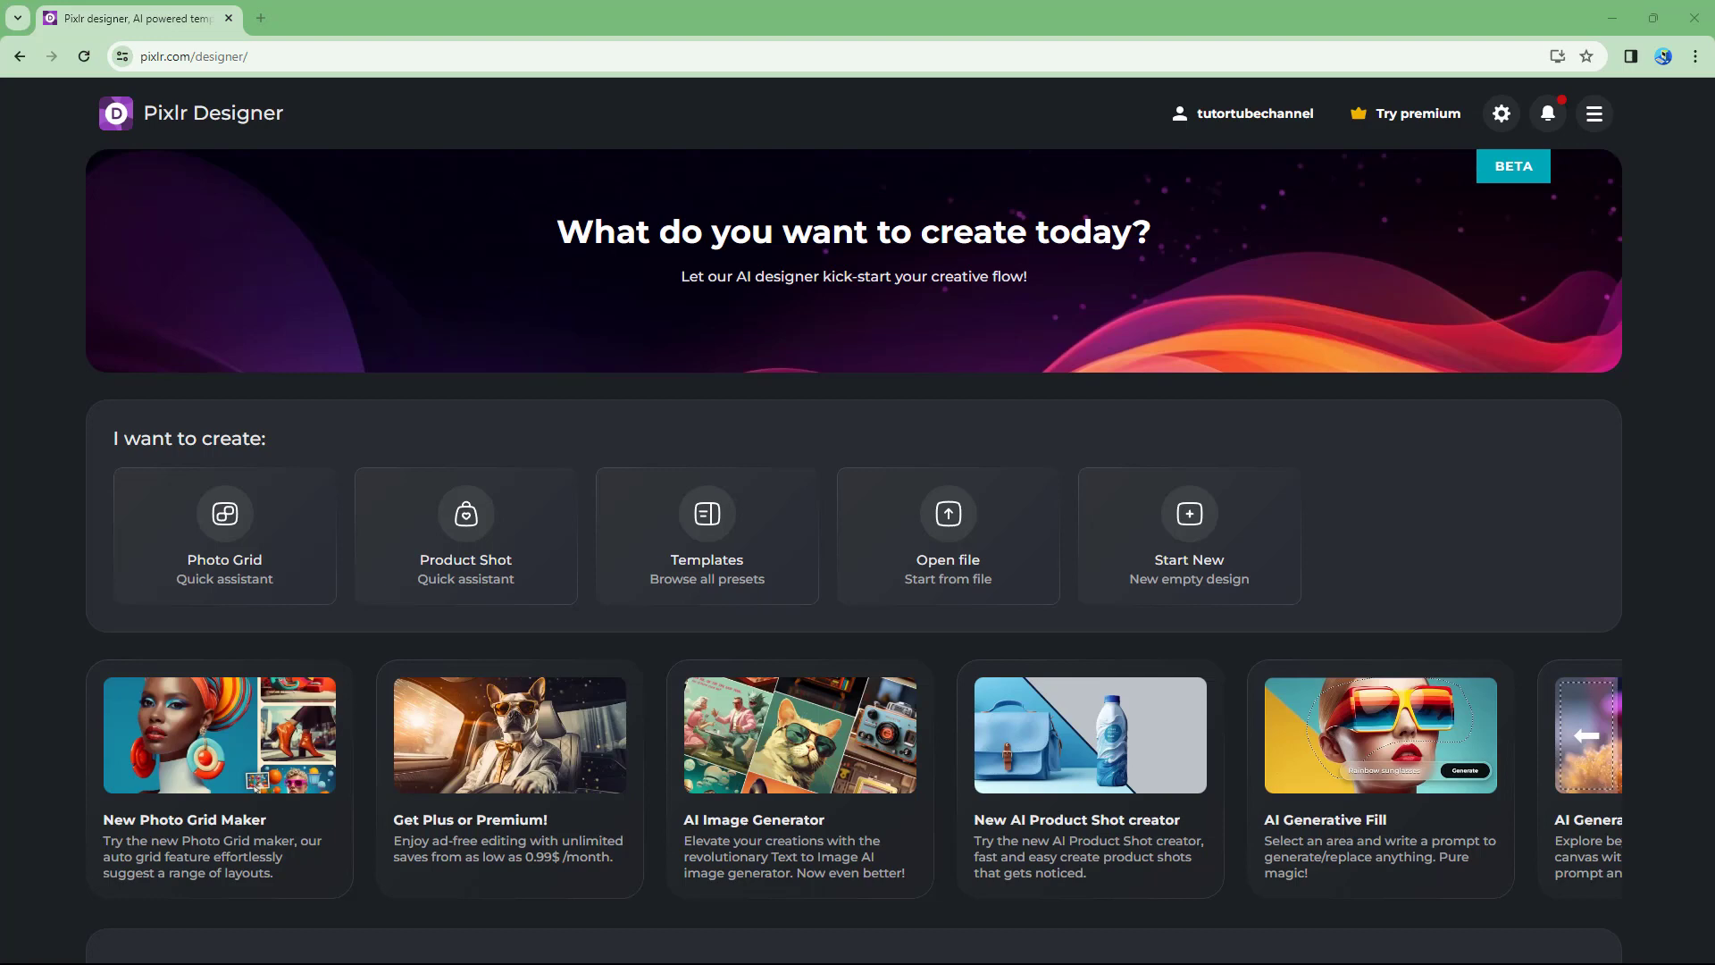
Start a Product Shot with the photo tea-1090672_1280.jpg and move the cup down onto the grey podium
click(504, 538)
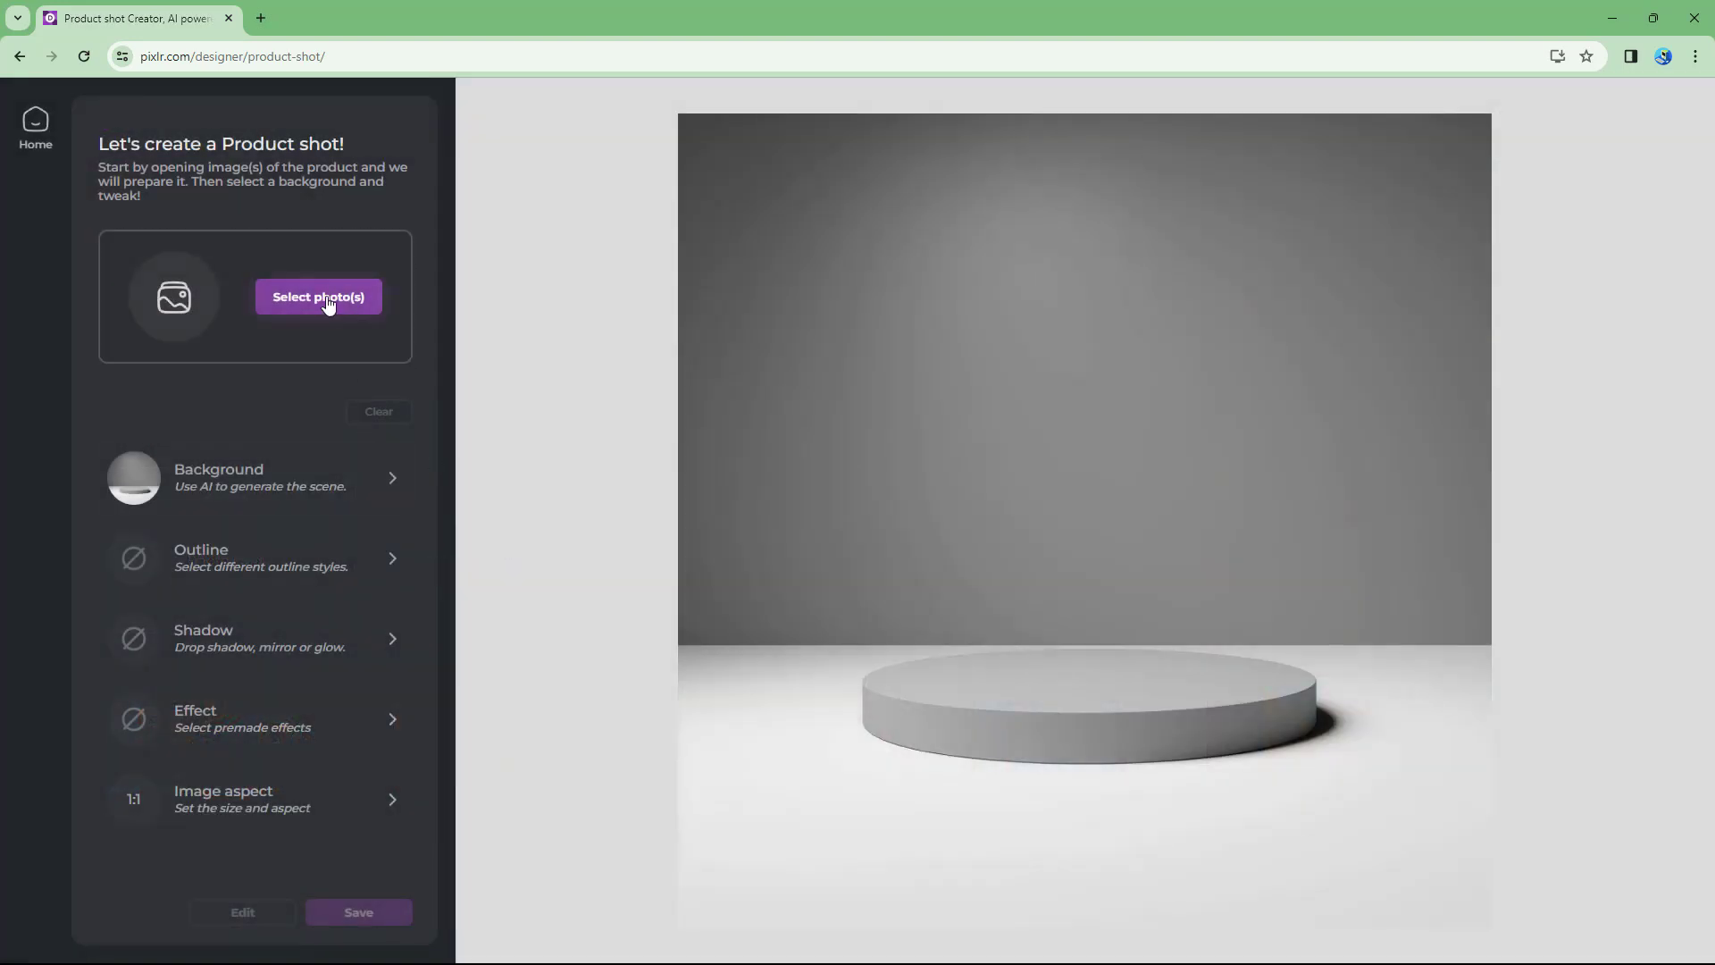
click(328, 305)
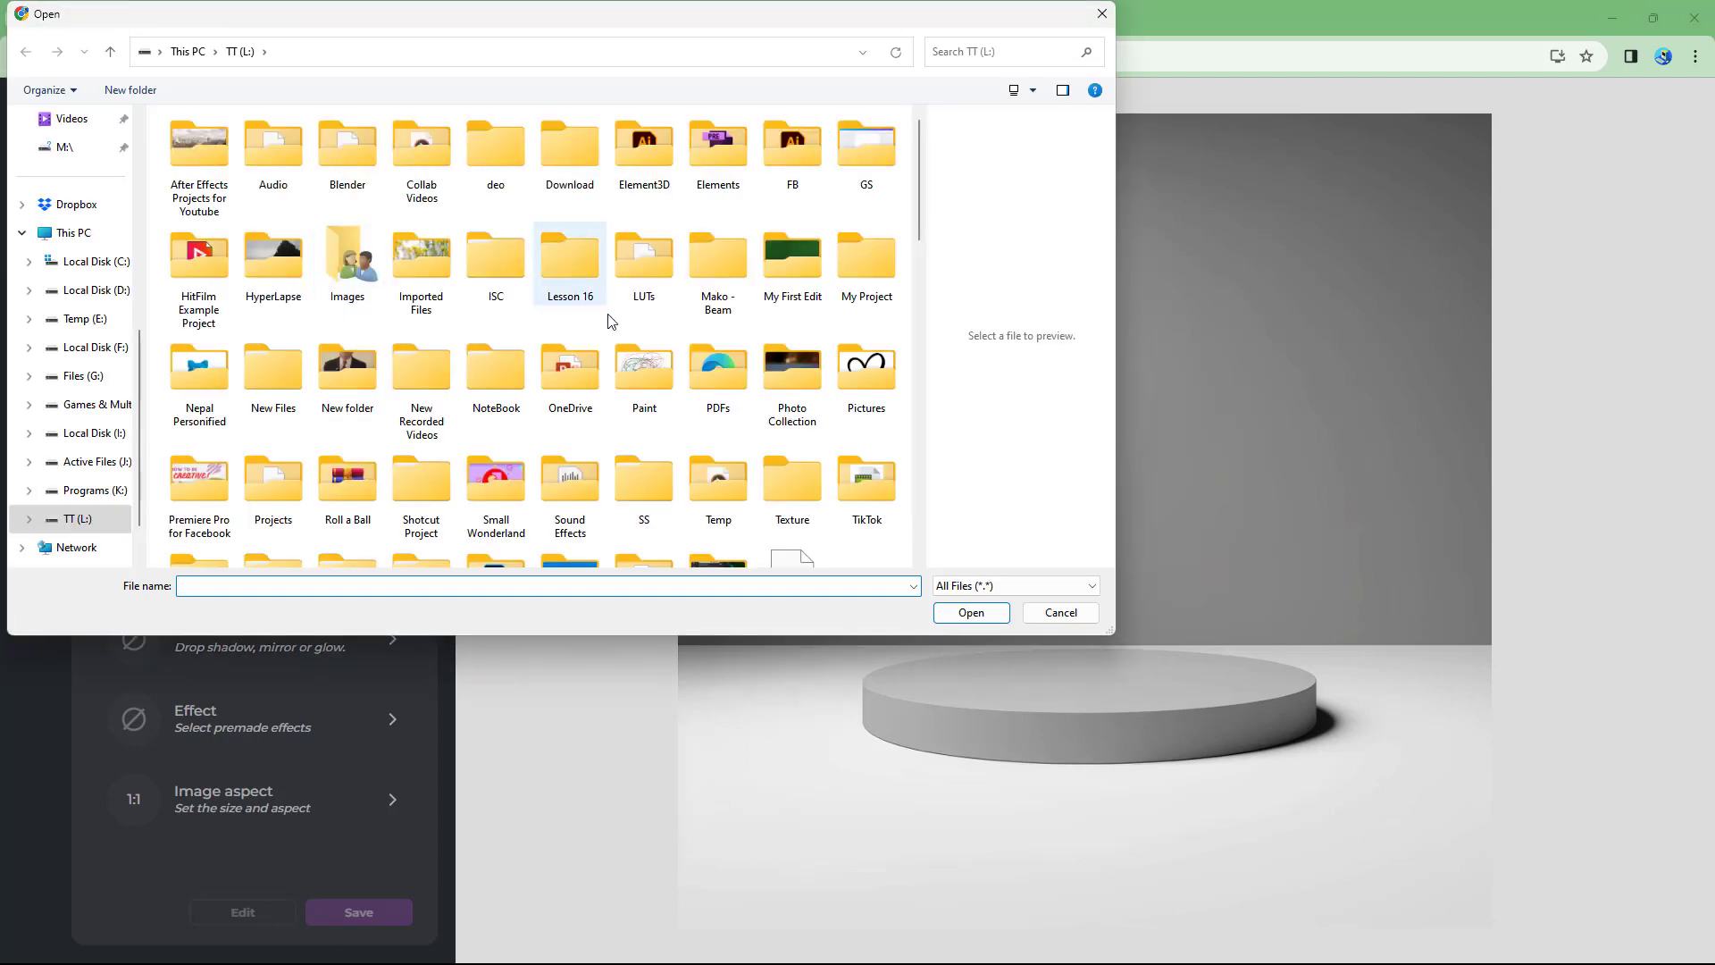
drag(921, 154, 910, 491)
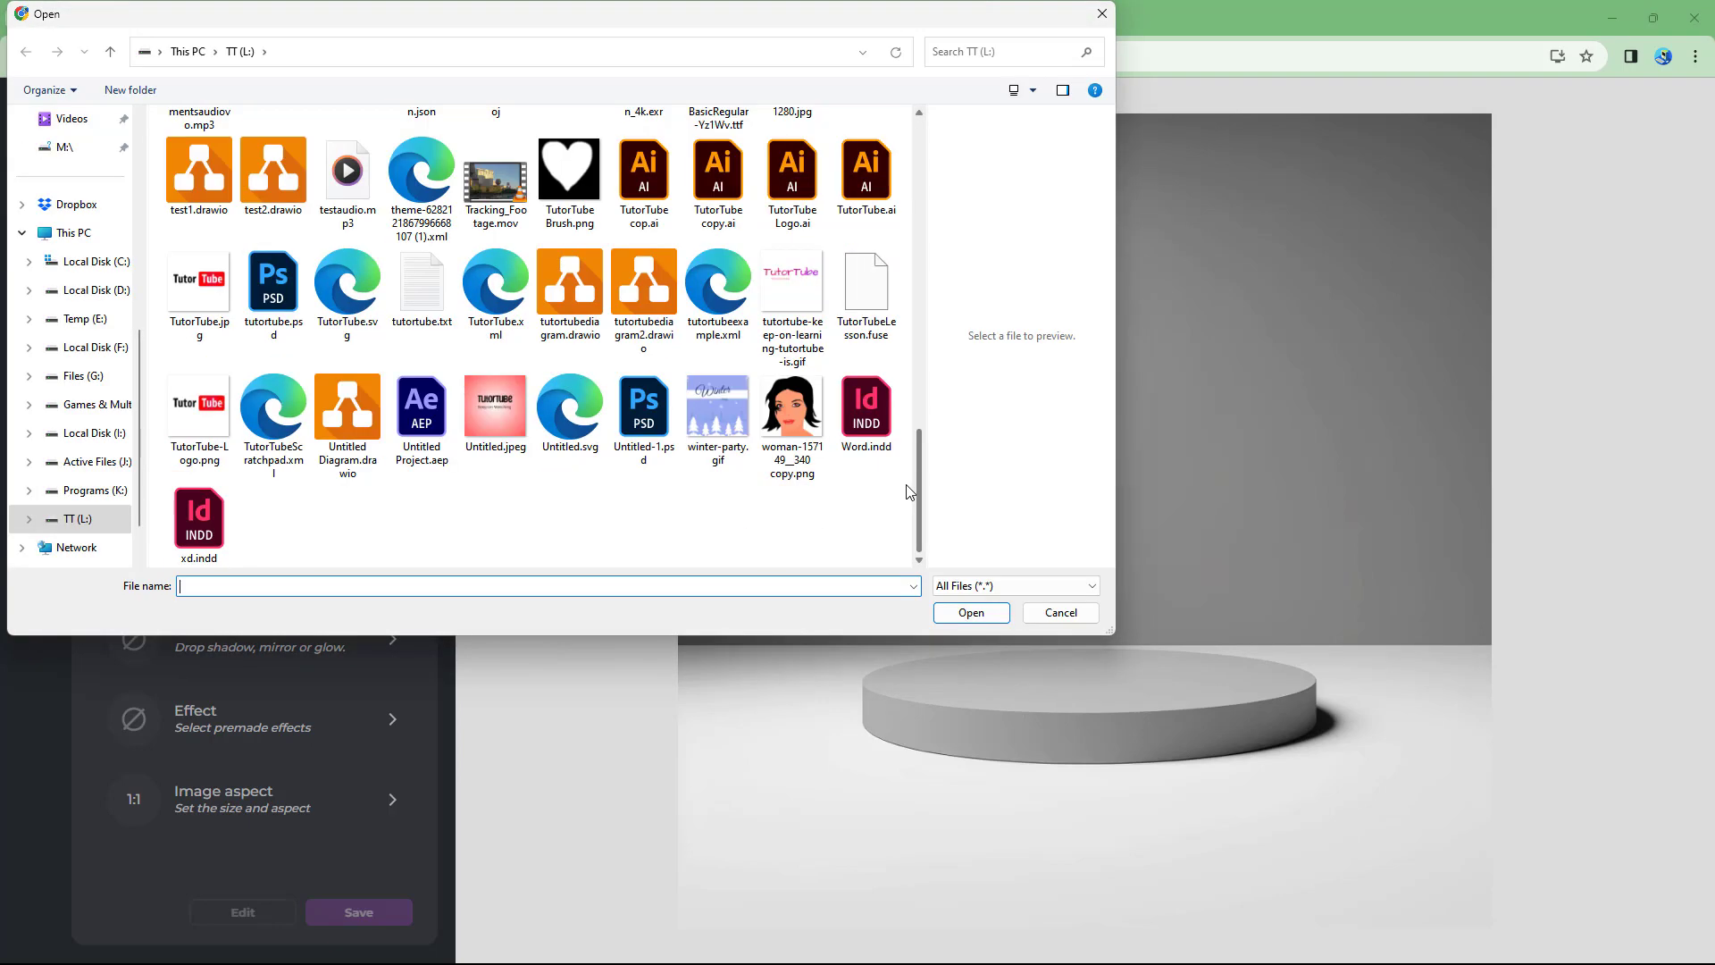
scroll(906, 472, up, 2)
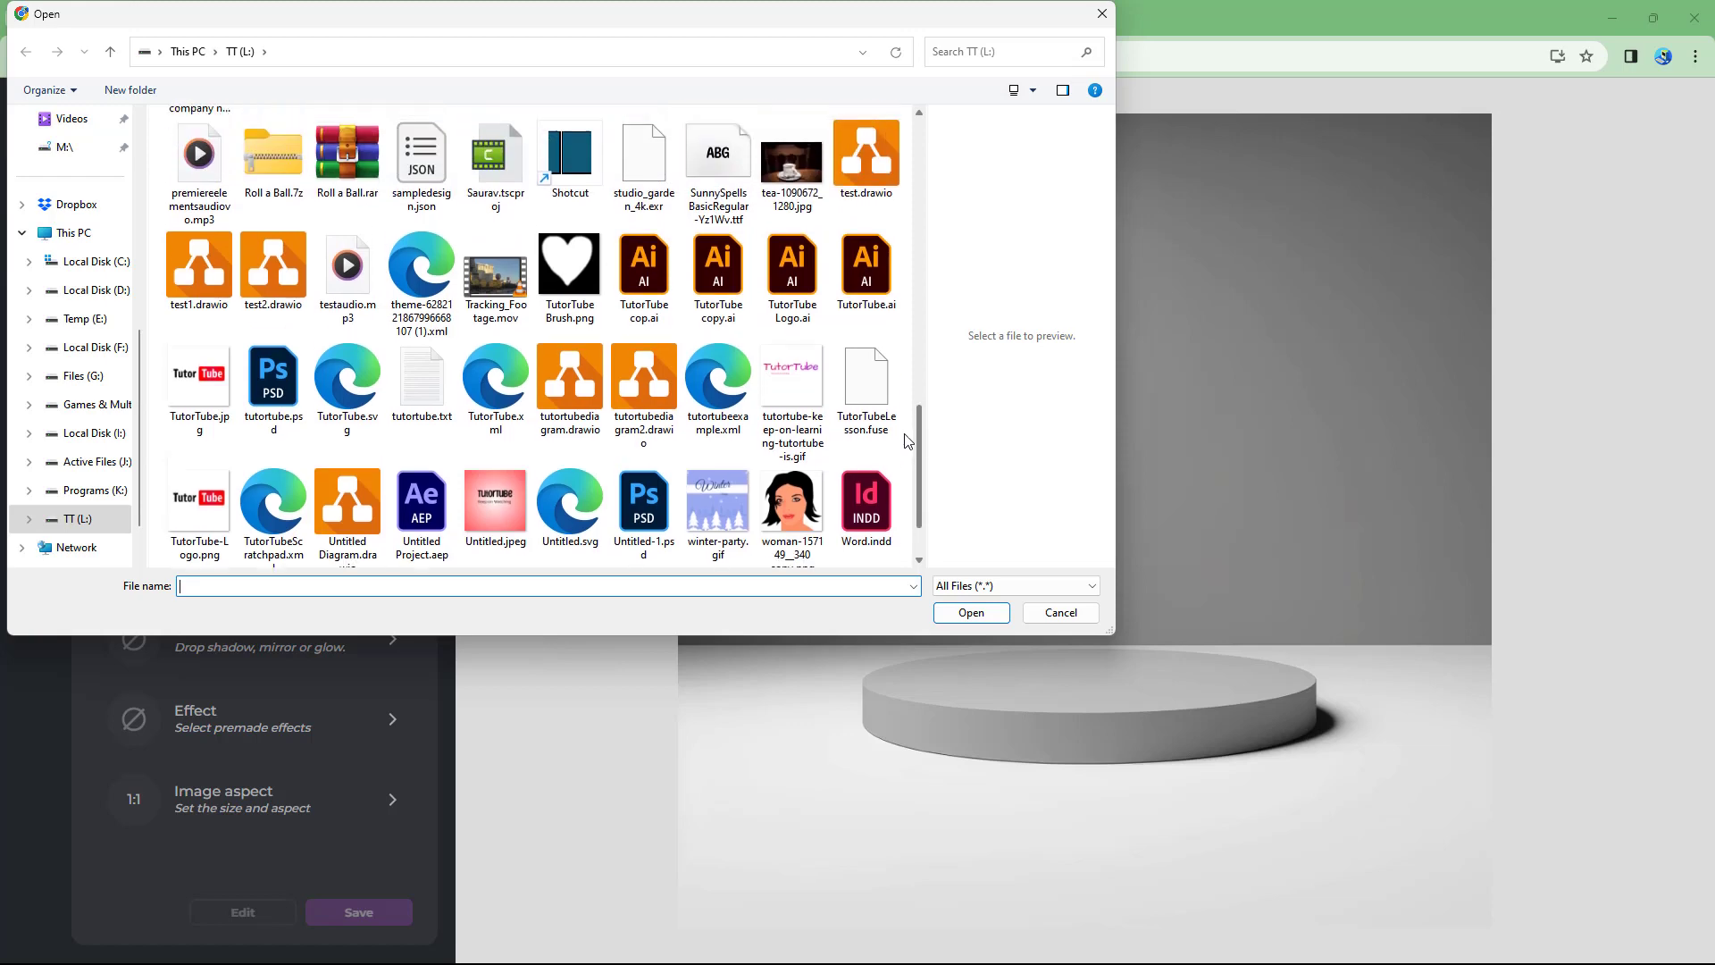
click(801, 170)
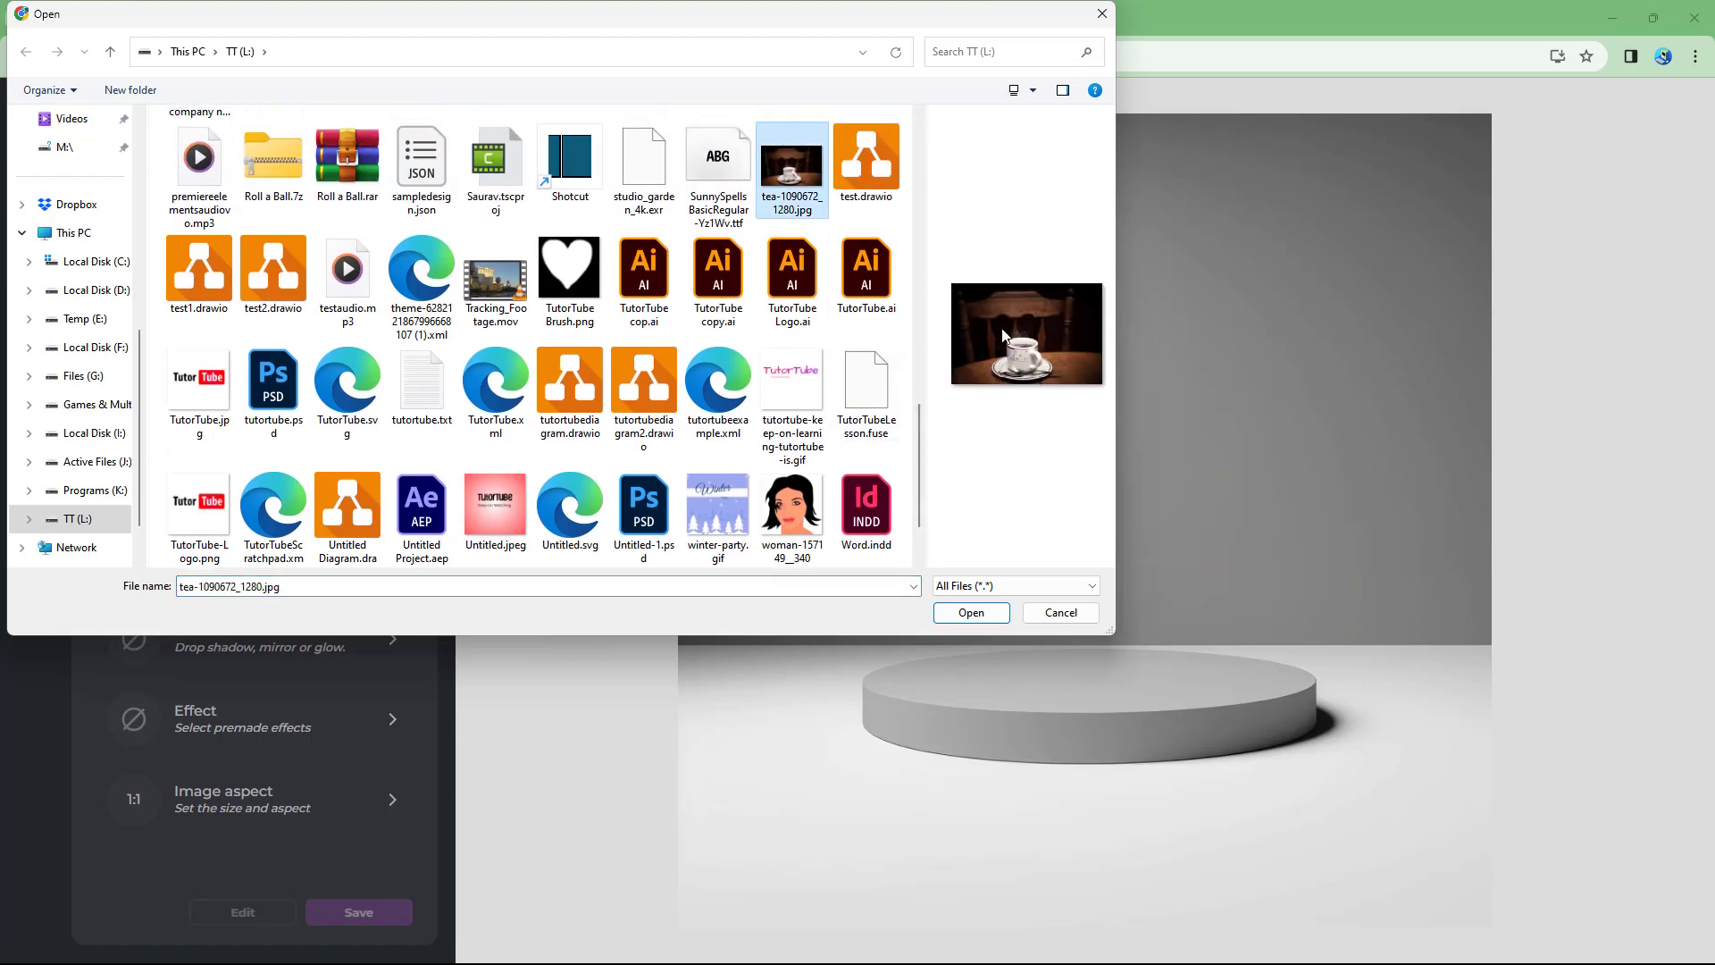
click(972, 613)
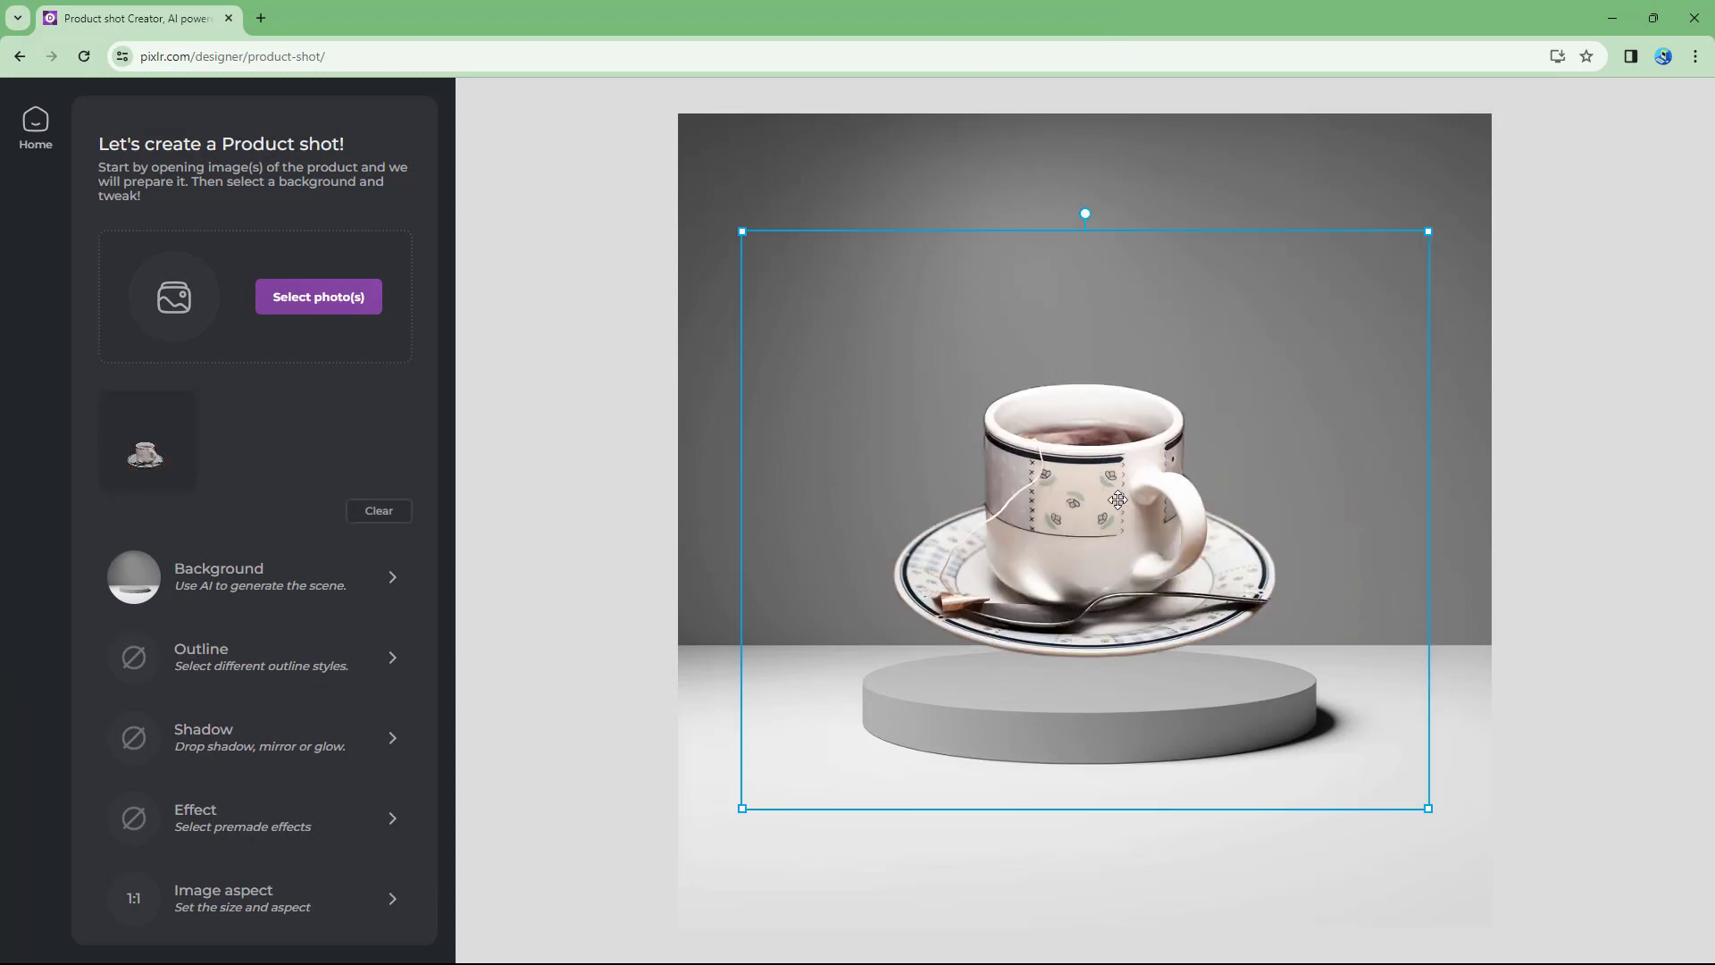
drag(1081, 480, 1088, 517)
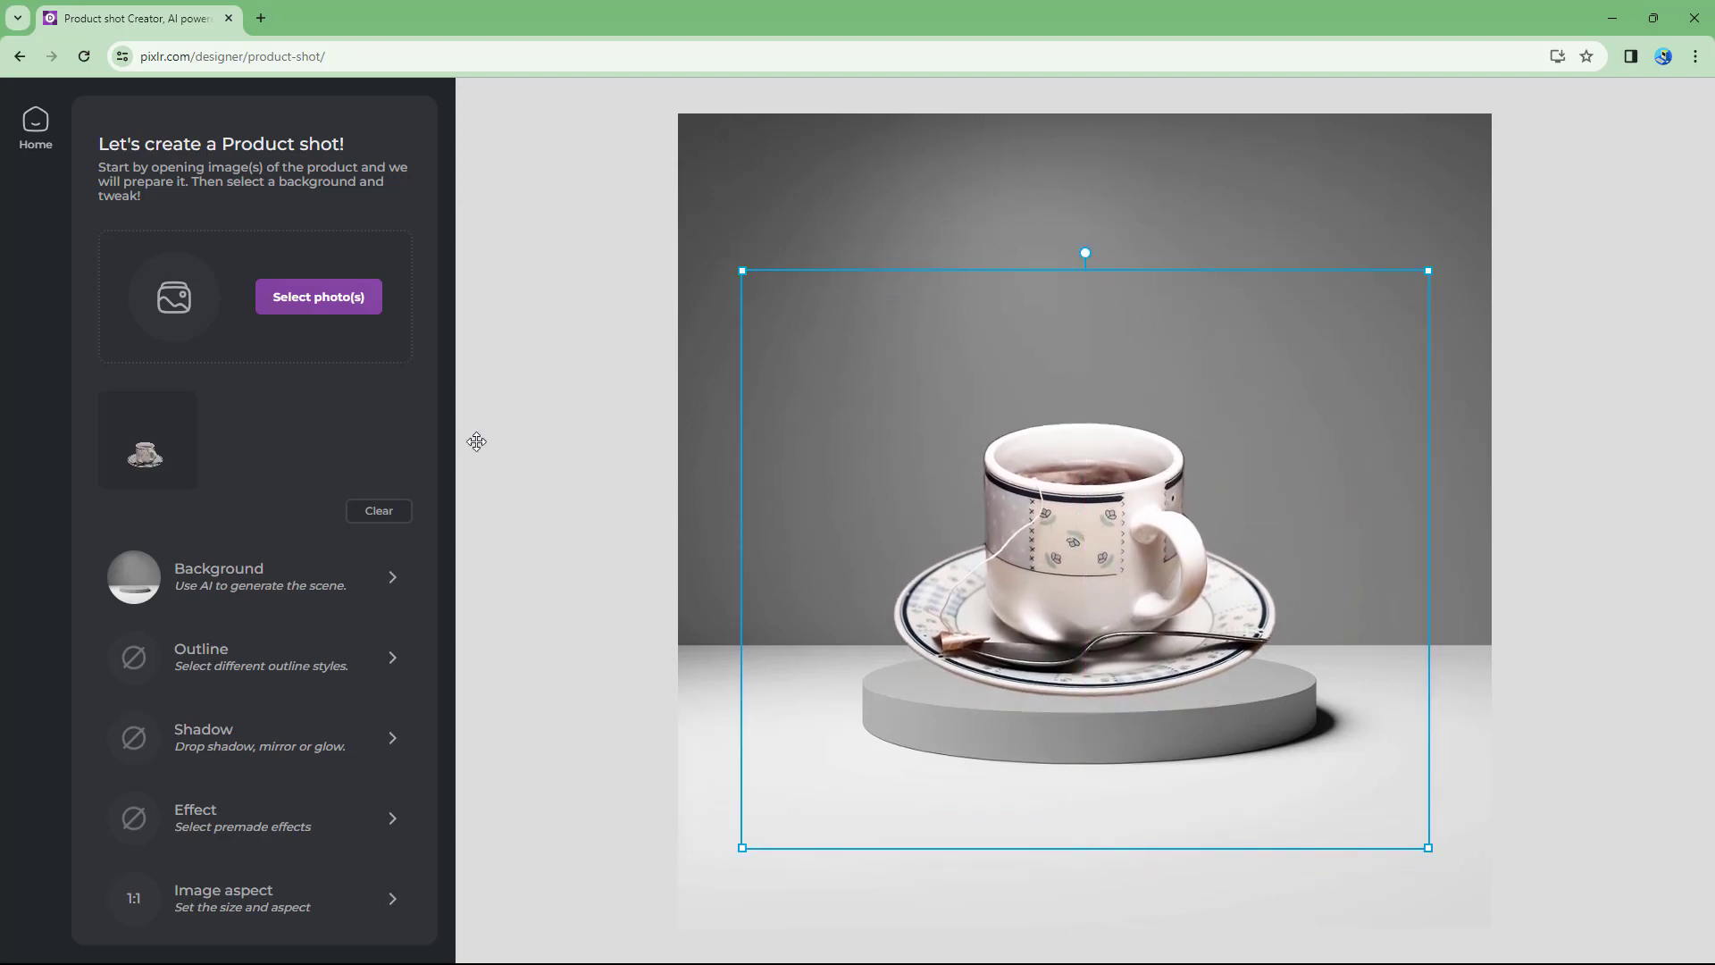
Browse the premade backgrounds, apply the plain green studio one and lower the cup onto its floor
click(366, 579)
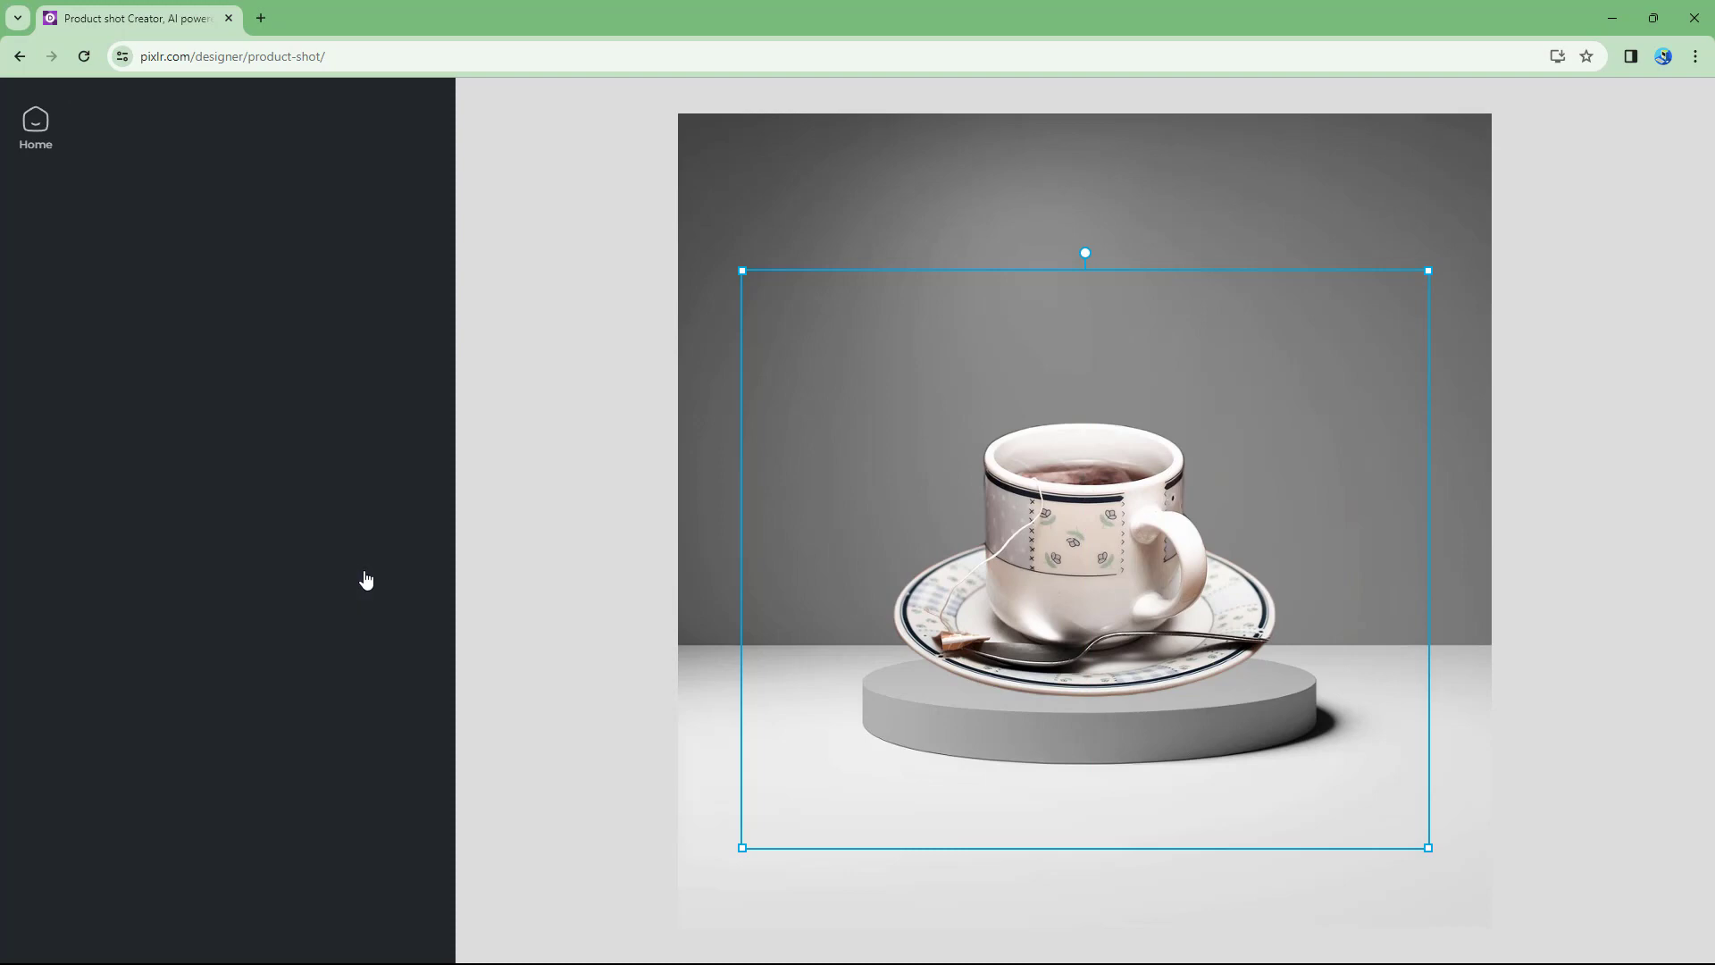
scroll(322, 625, down, 3)
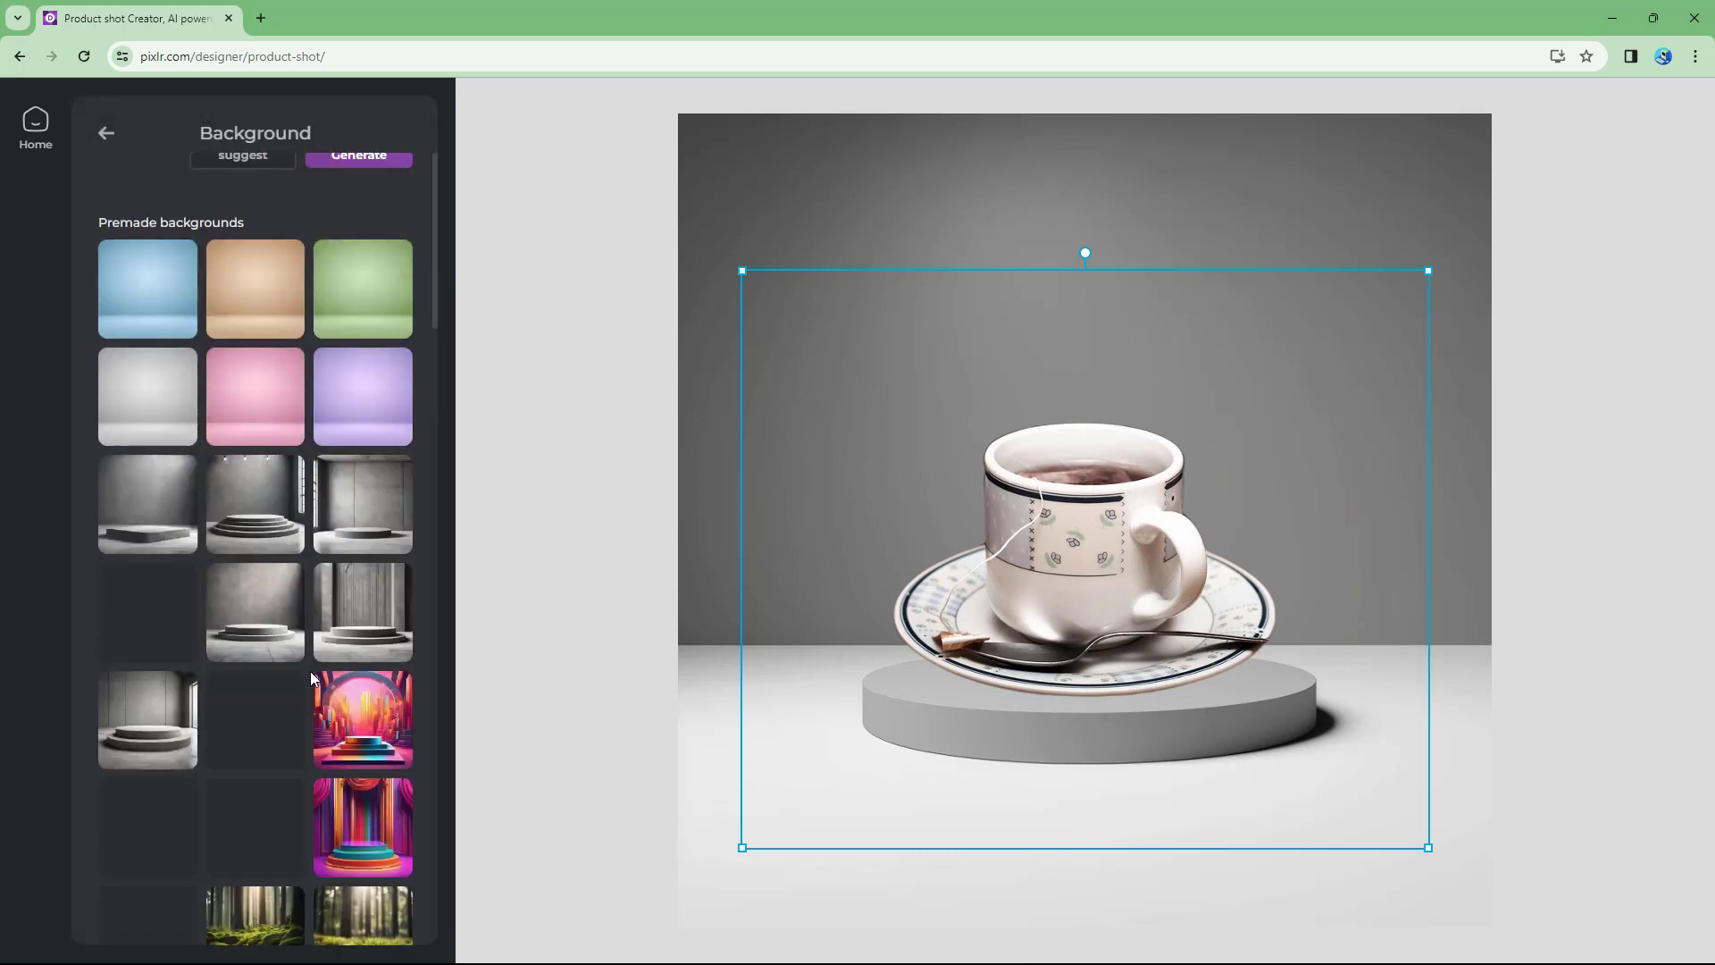
scroll(259, 295, up, 3)
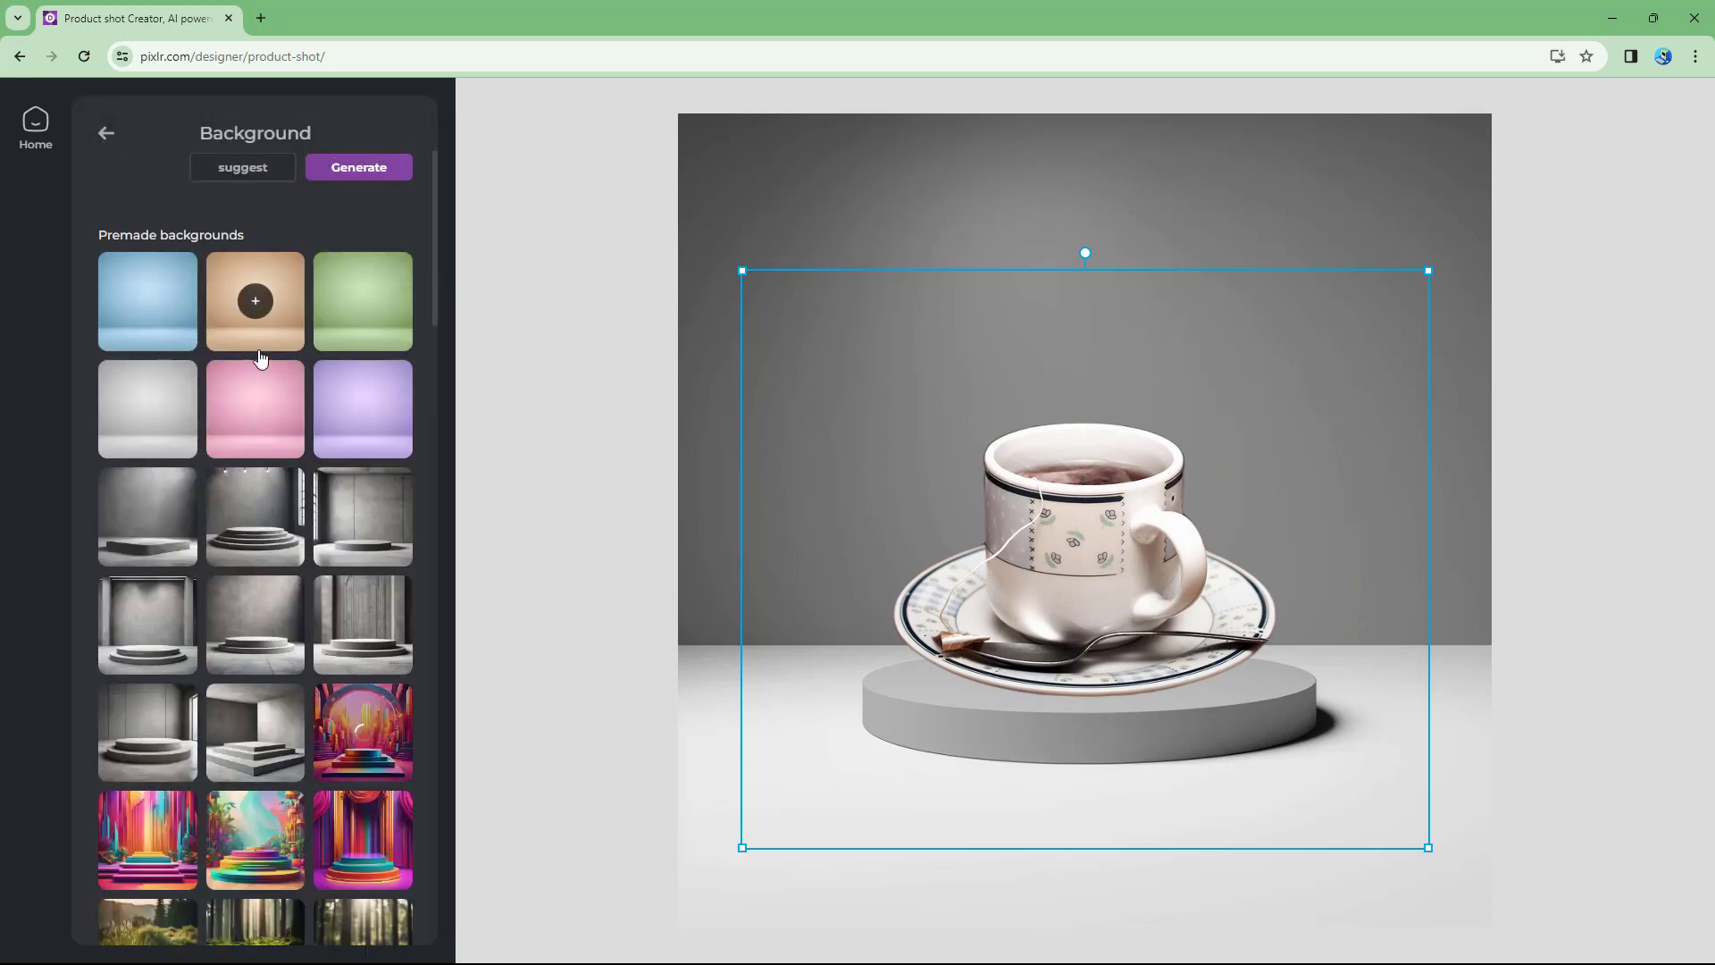
scroll(241, 554, down, 6)
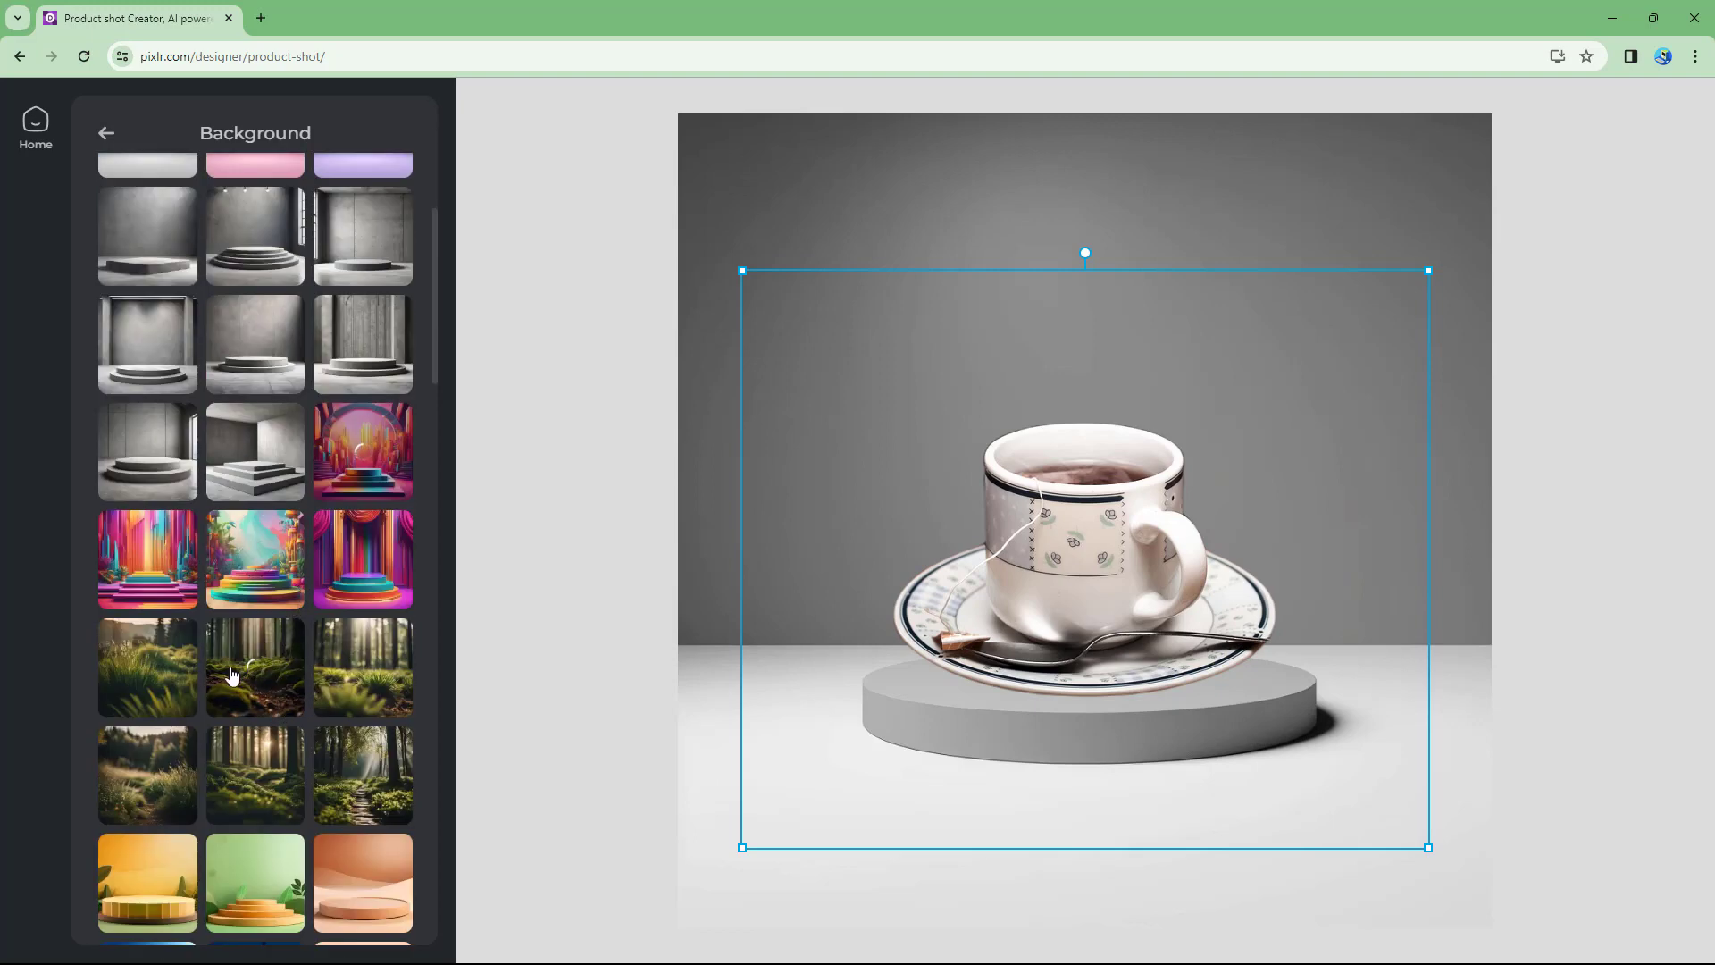
scroll(277, 652, up, 6)
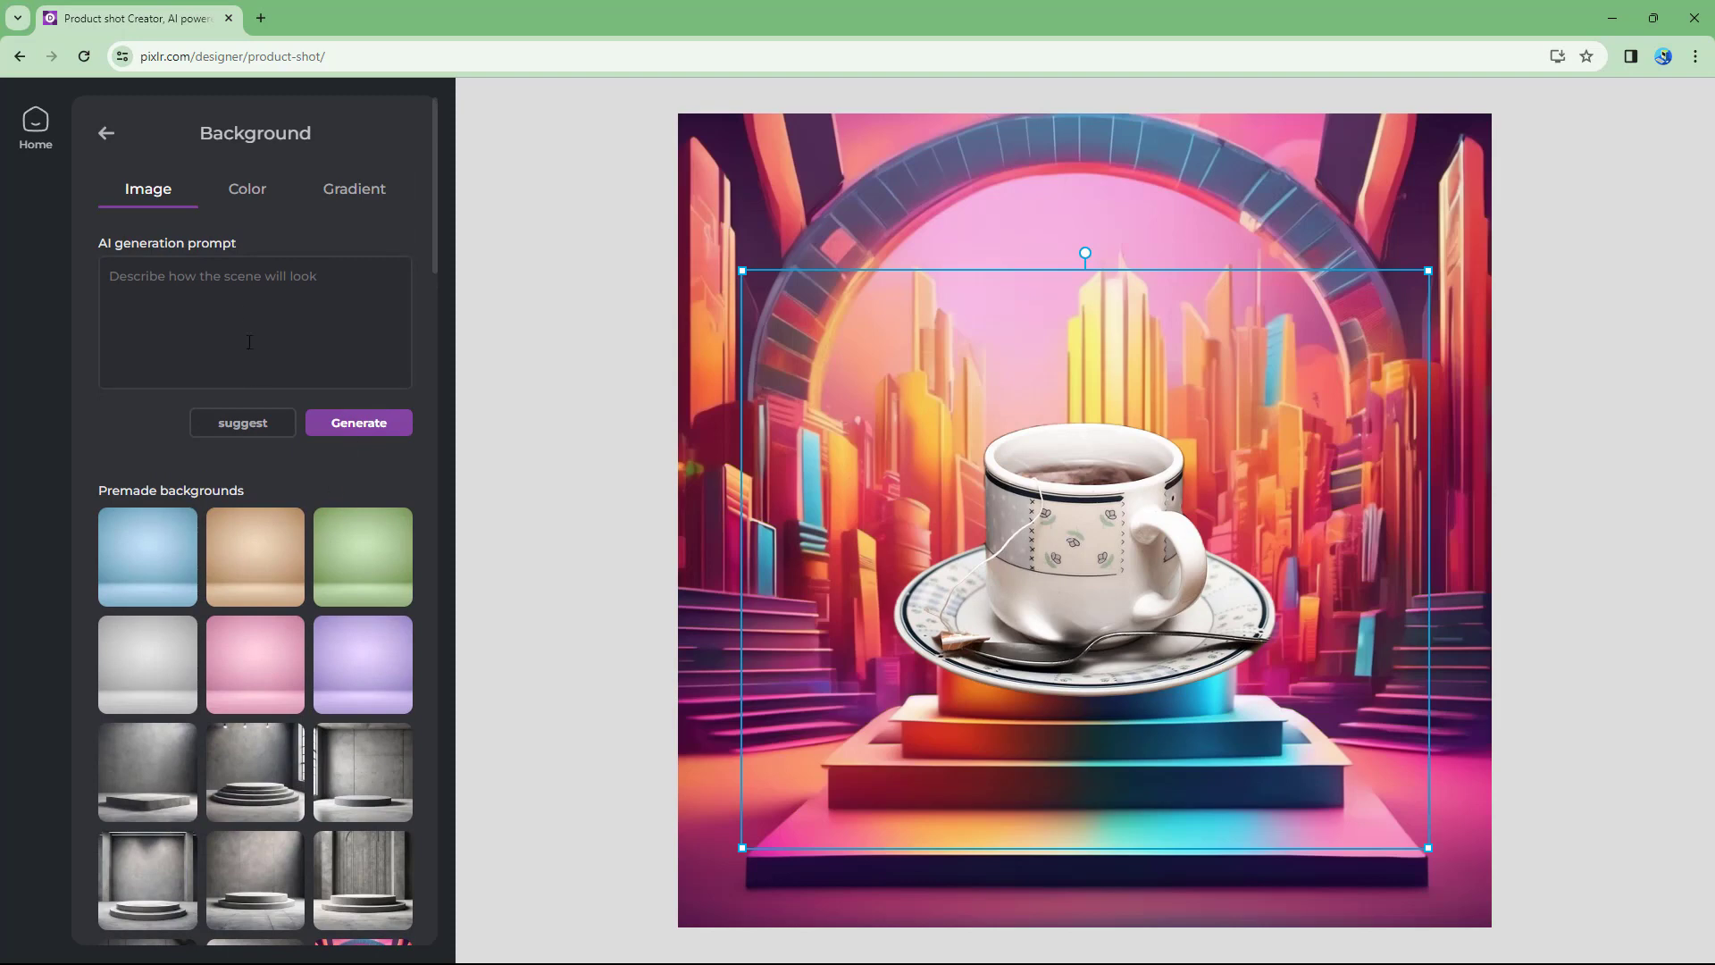
click(374, 569)
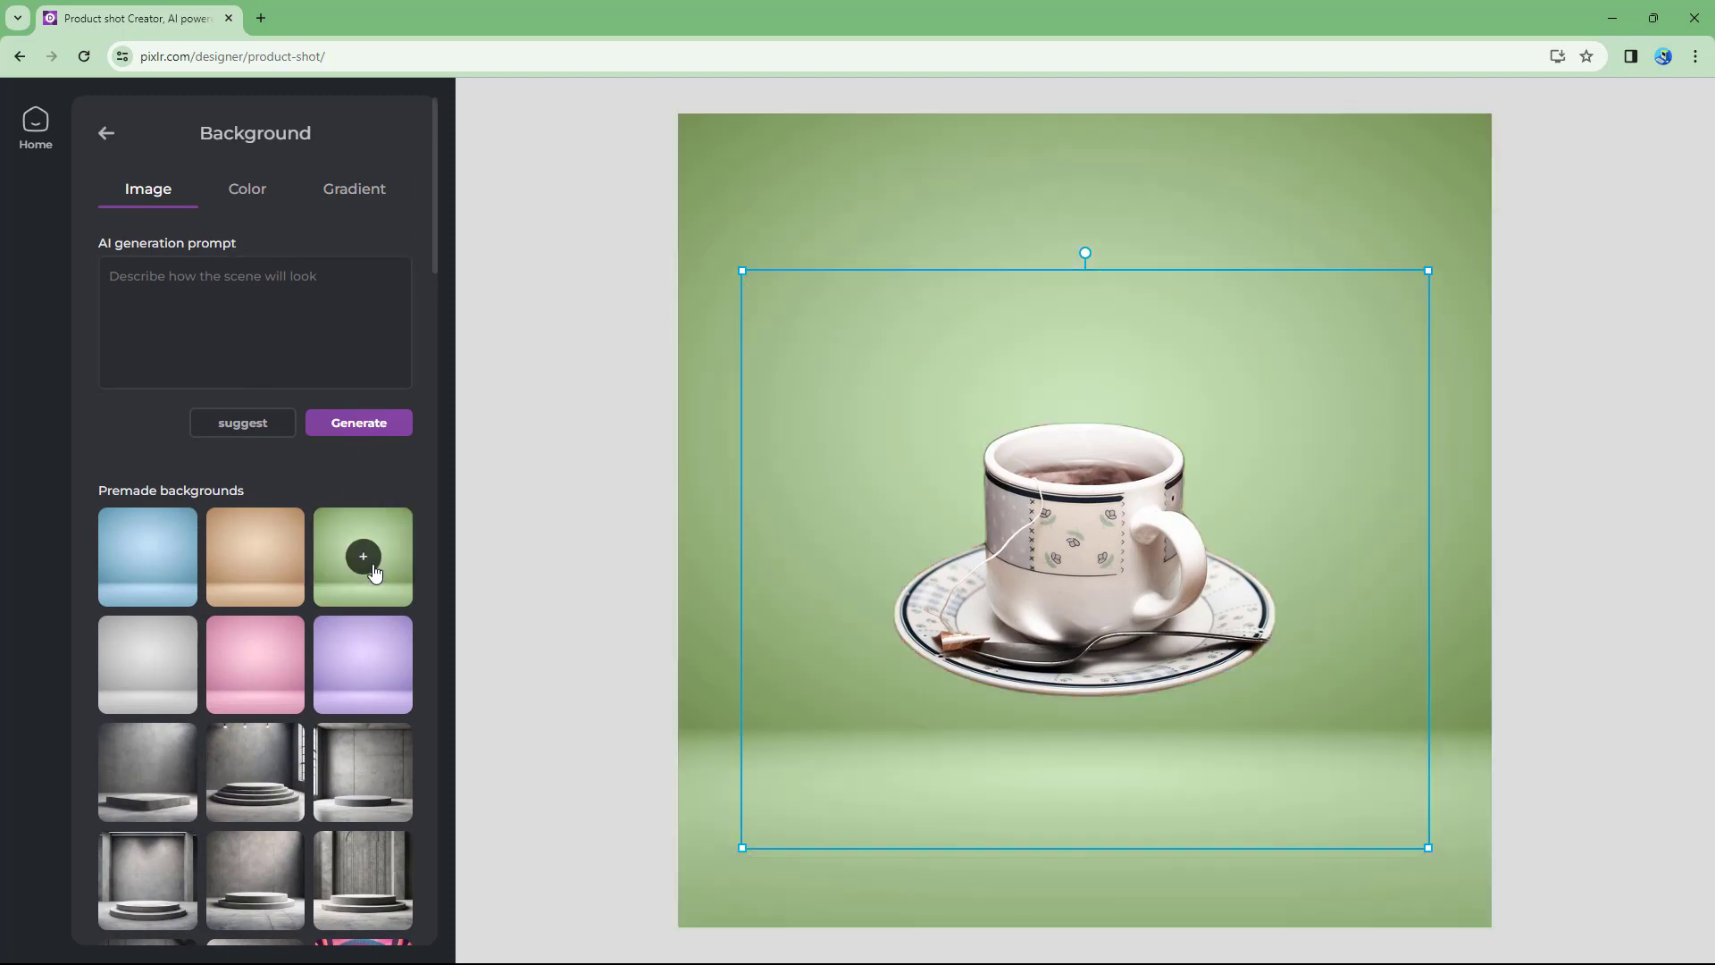
drag(1061, 581, 1050, 739)
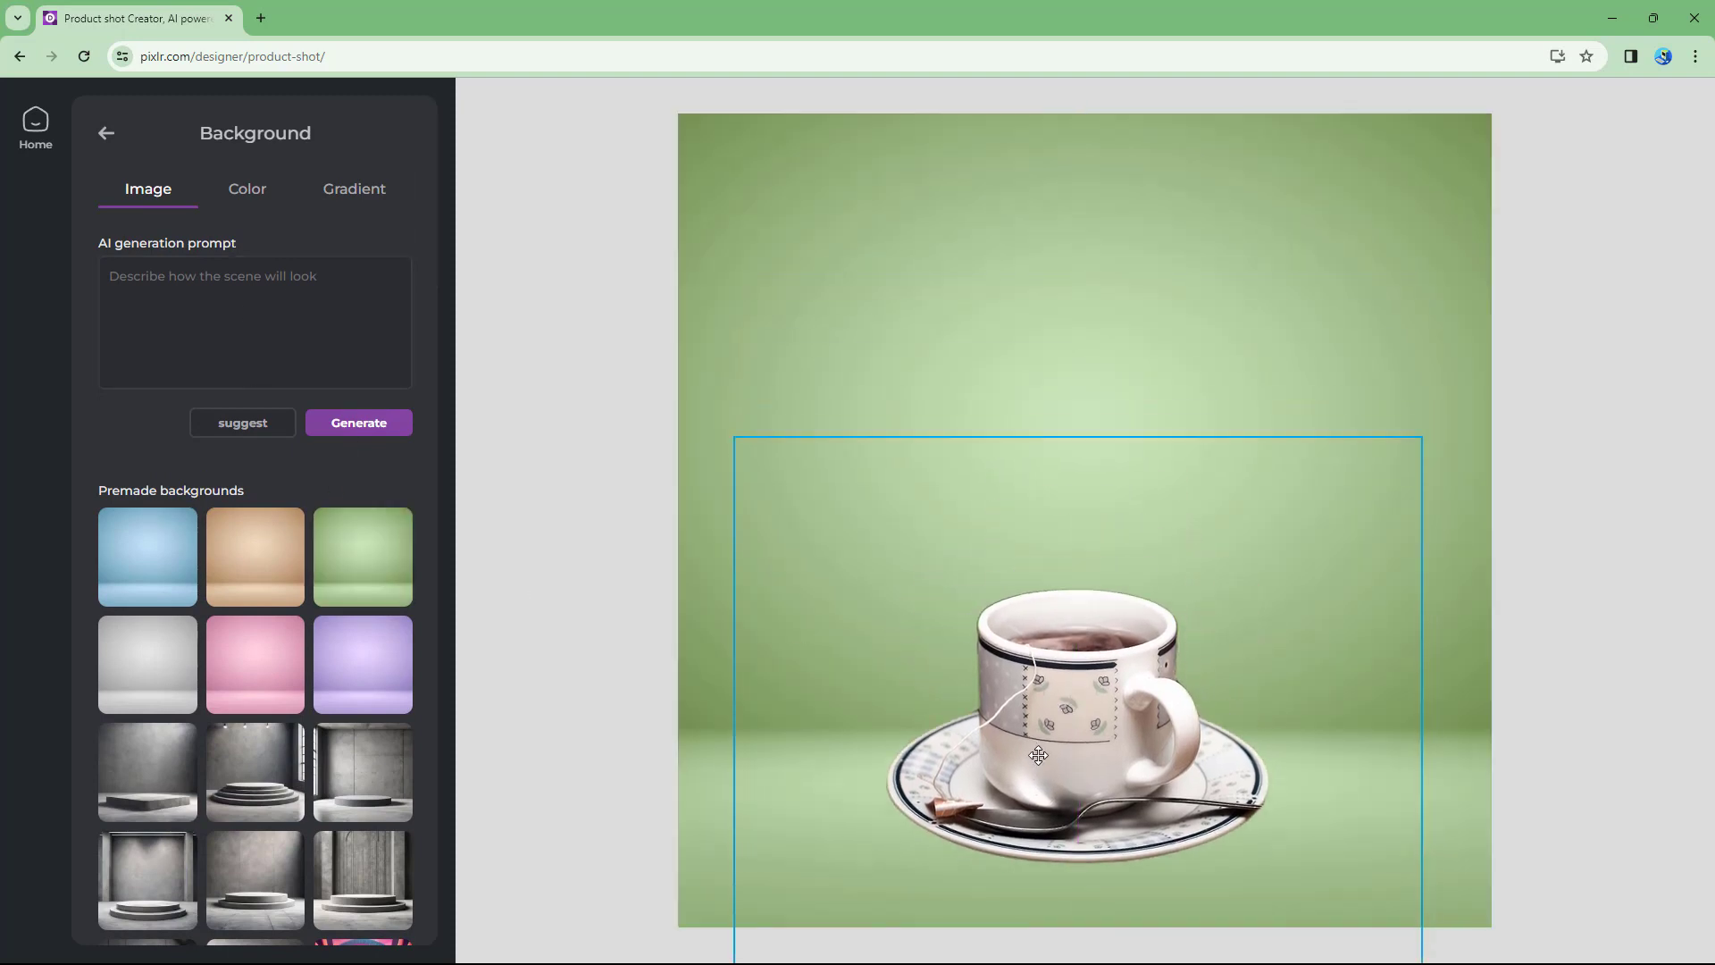
Try solid colour backgrounds from the swatches, finishing with the dark purple #8F3D86
click(251, 188)
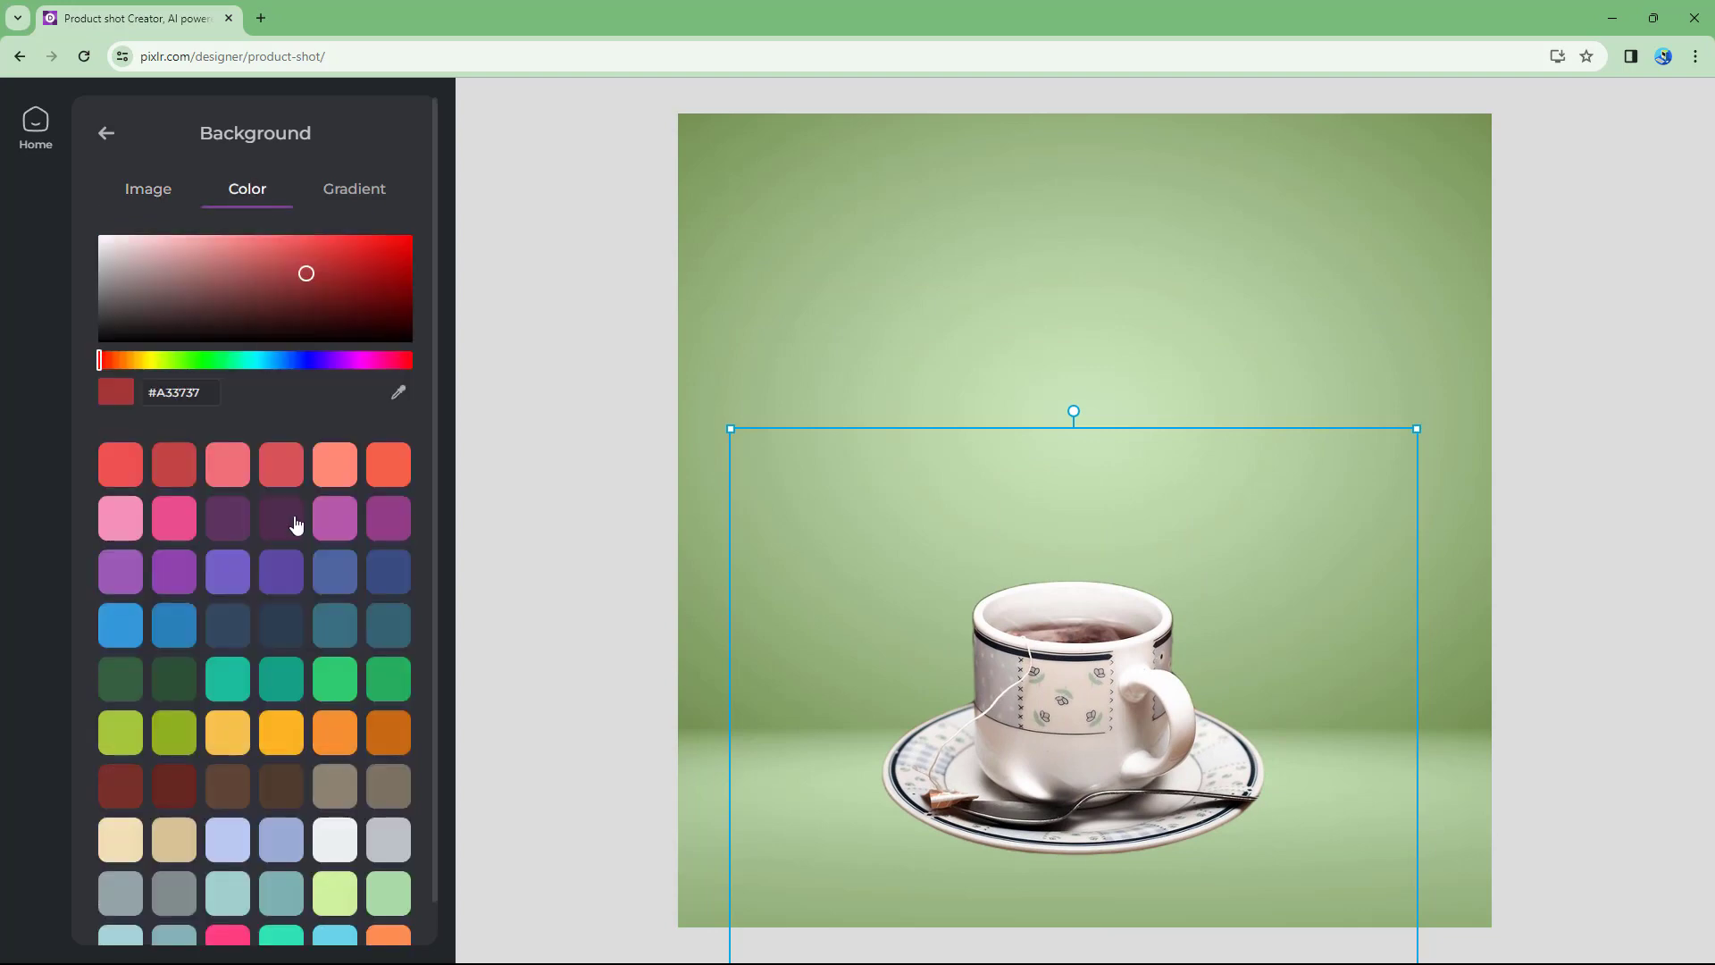
click(282, 466)
click(336, 520)
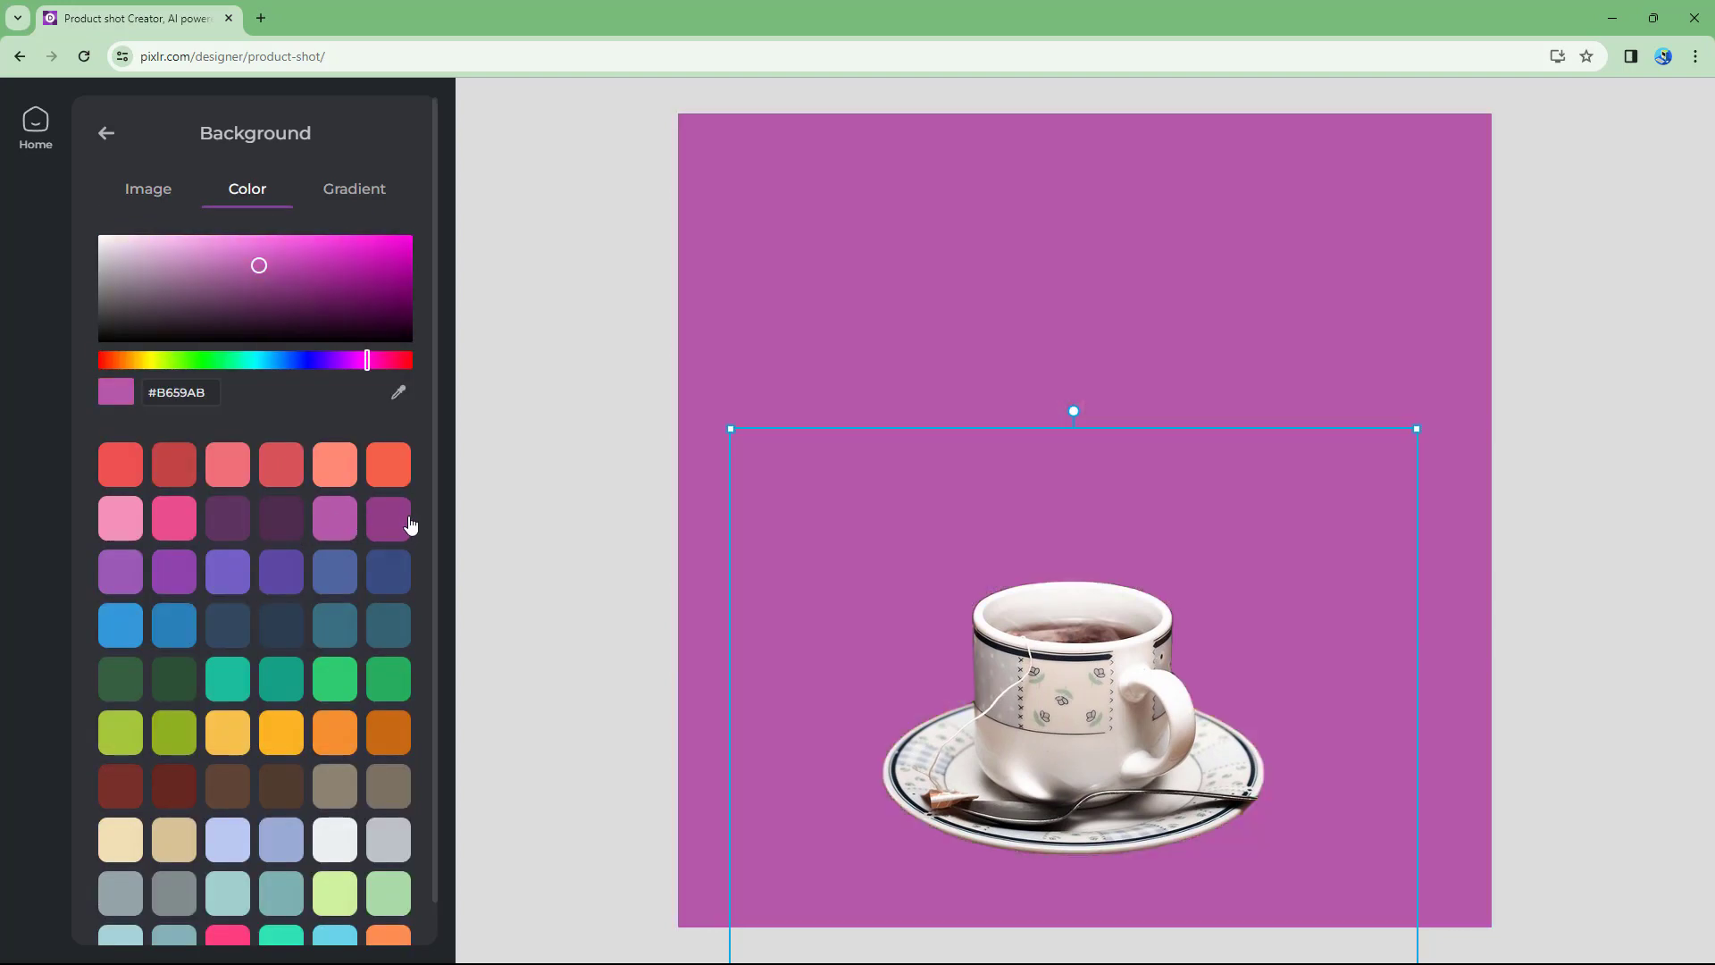
click(408, 520)
Try gradient backgrounds, finishing with the one running from turquoise to dark purple
click(370, 188)
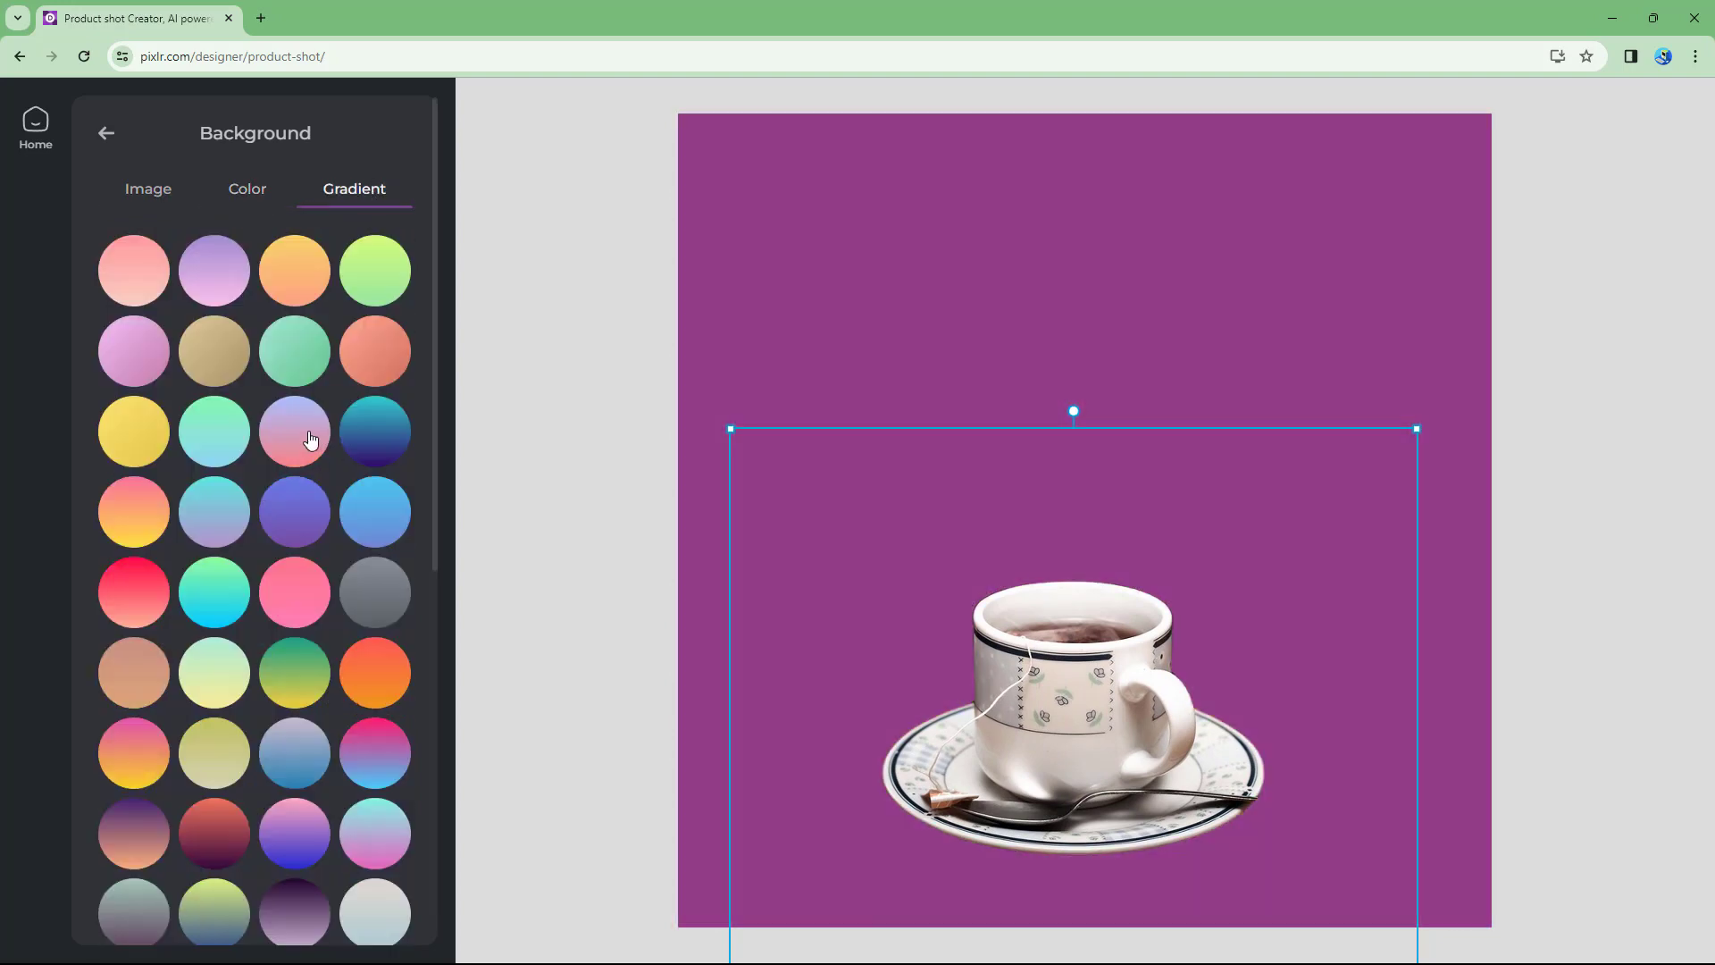
click(309, 439)
click(372, 428)
Apply the premade light blue image background with leaves on both sides and look through the other premade scenes
click(241, 187)
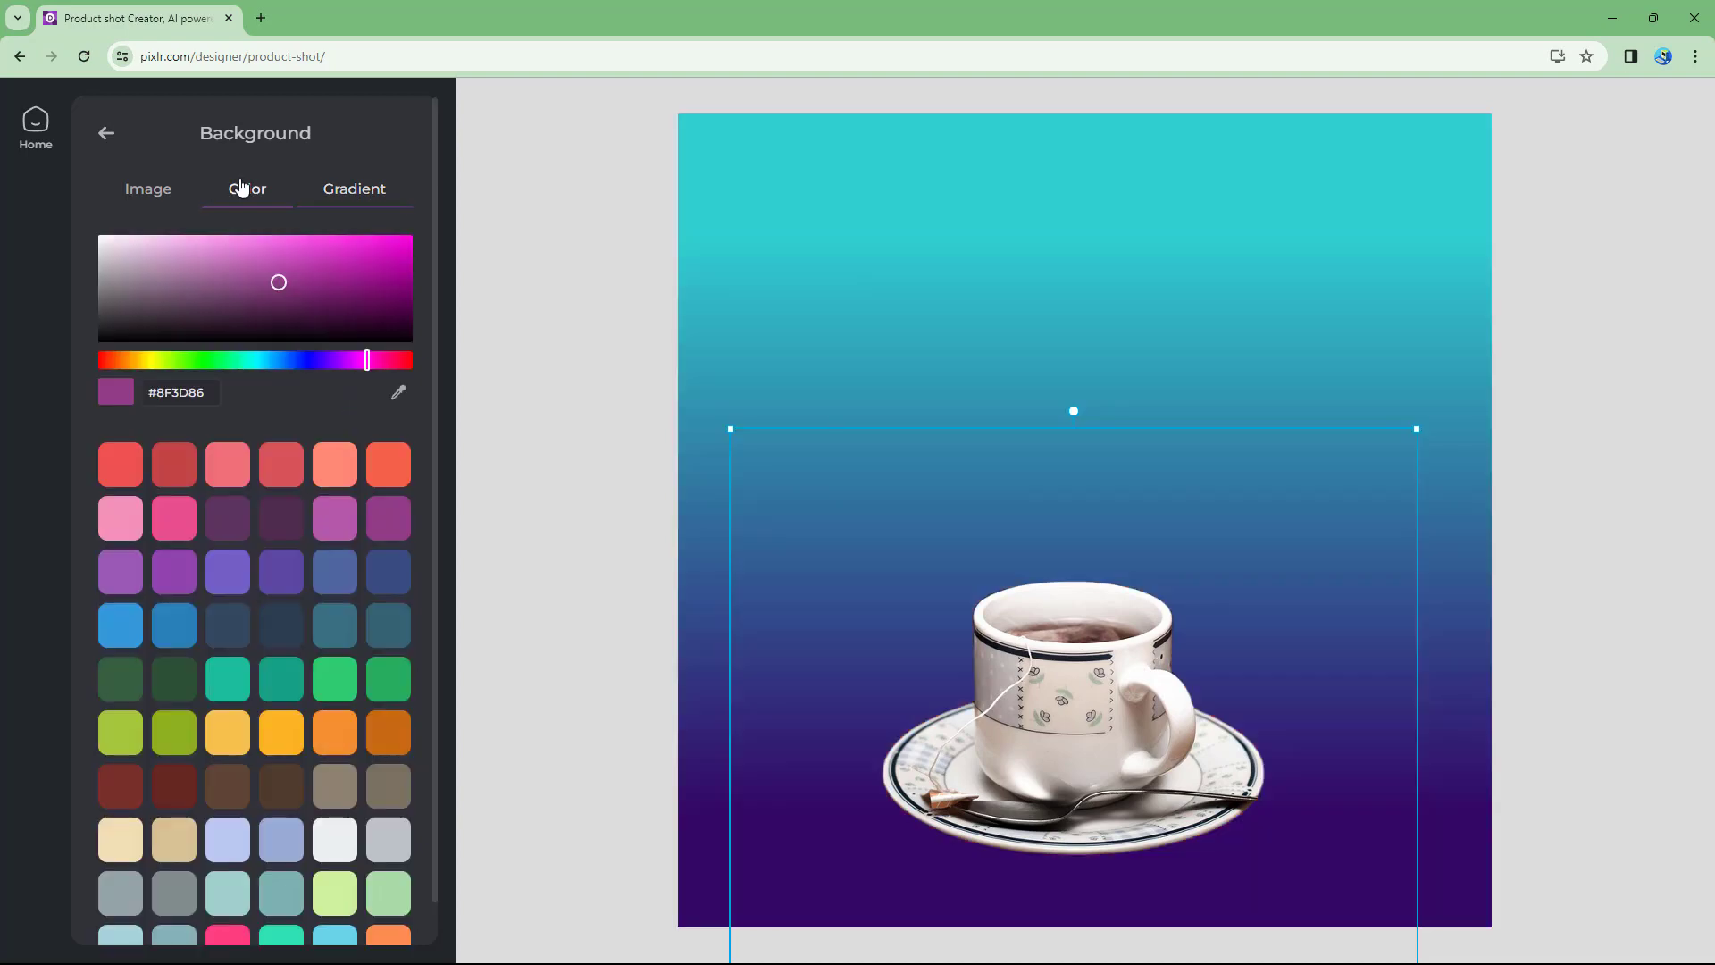
click(168, 189)
scroll(321, 527, down, 5)
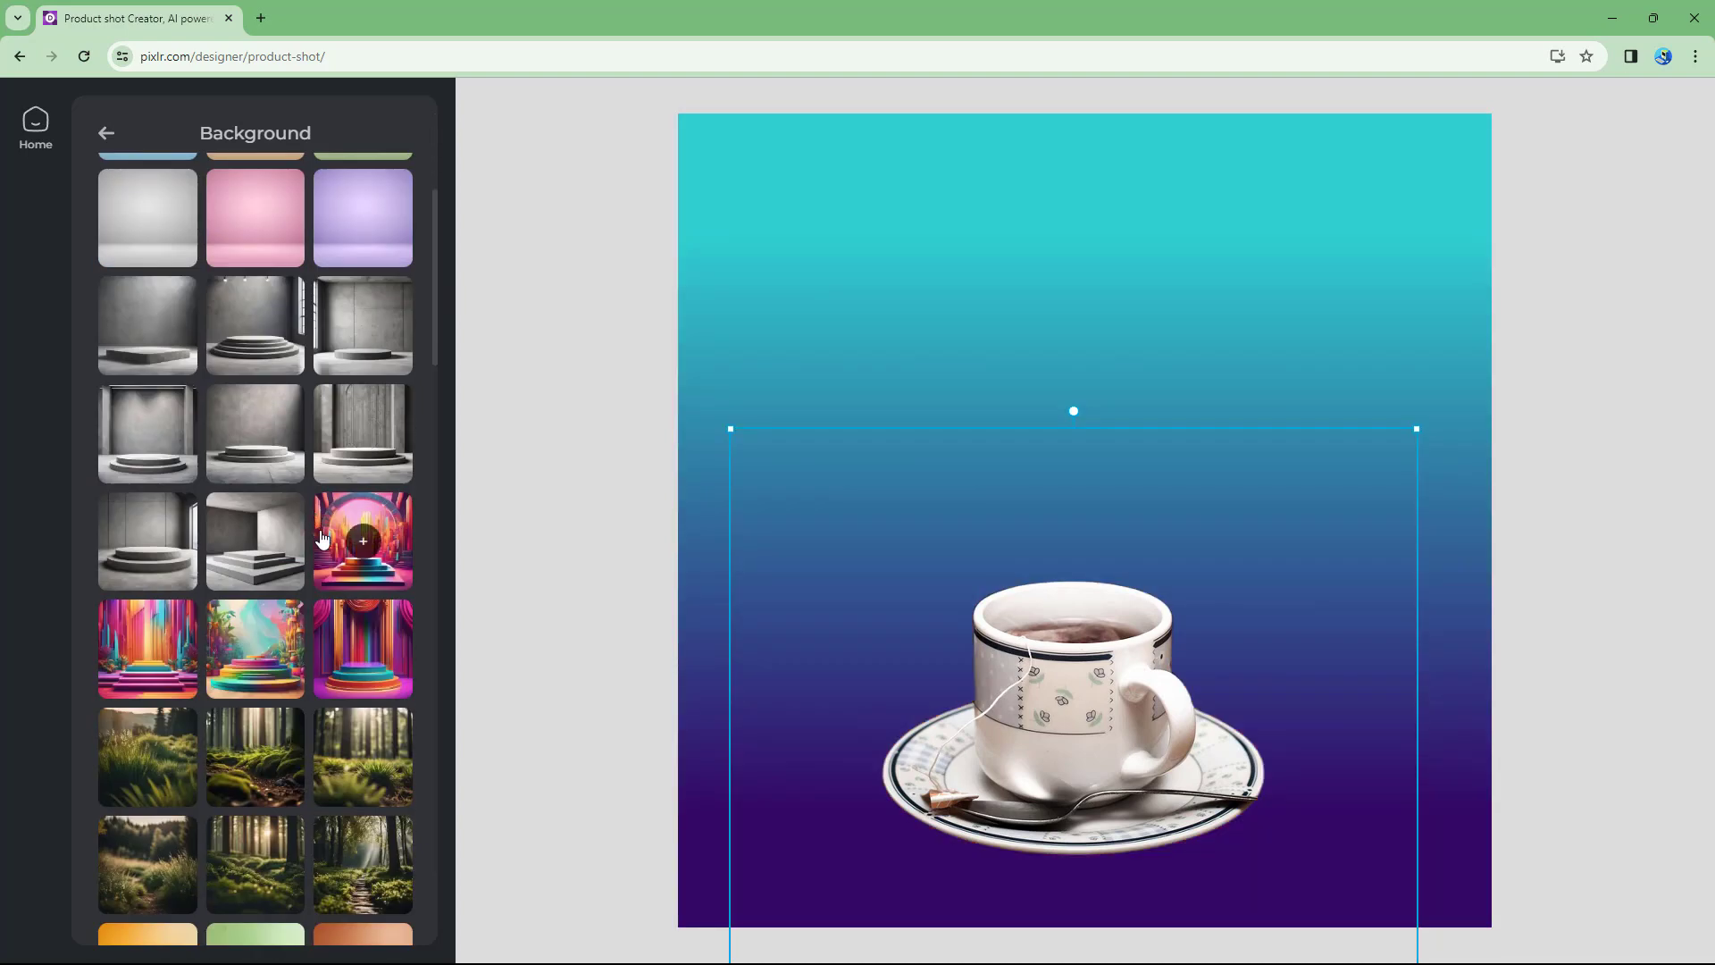
scroll(321, 536, up, 5)
scroll(321, 536, down, 12)
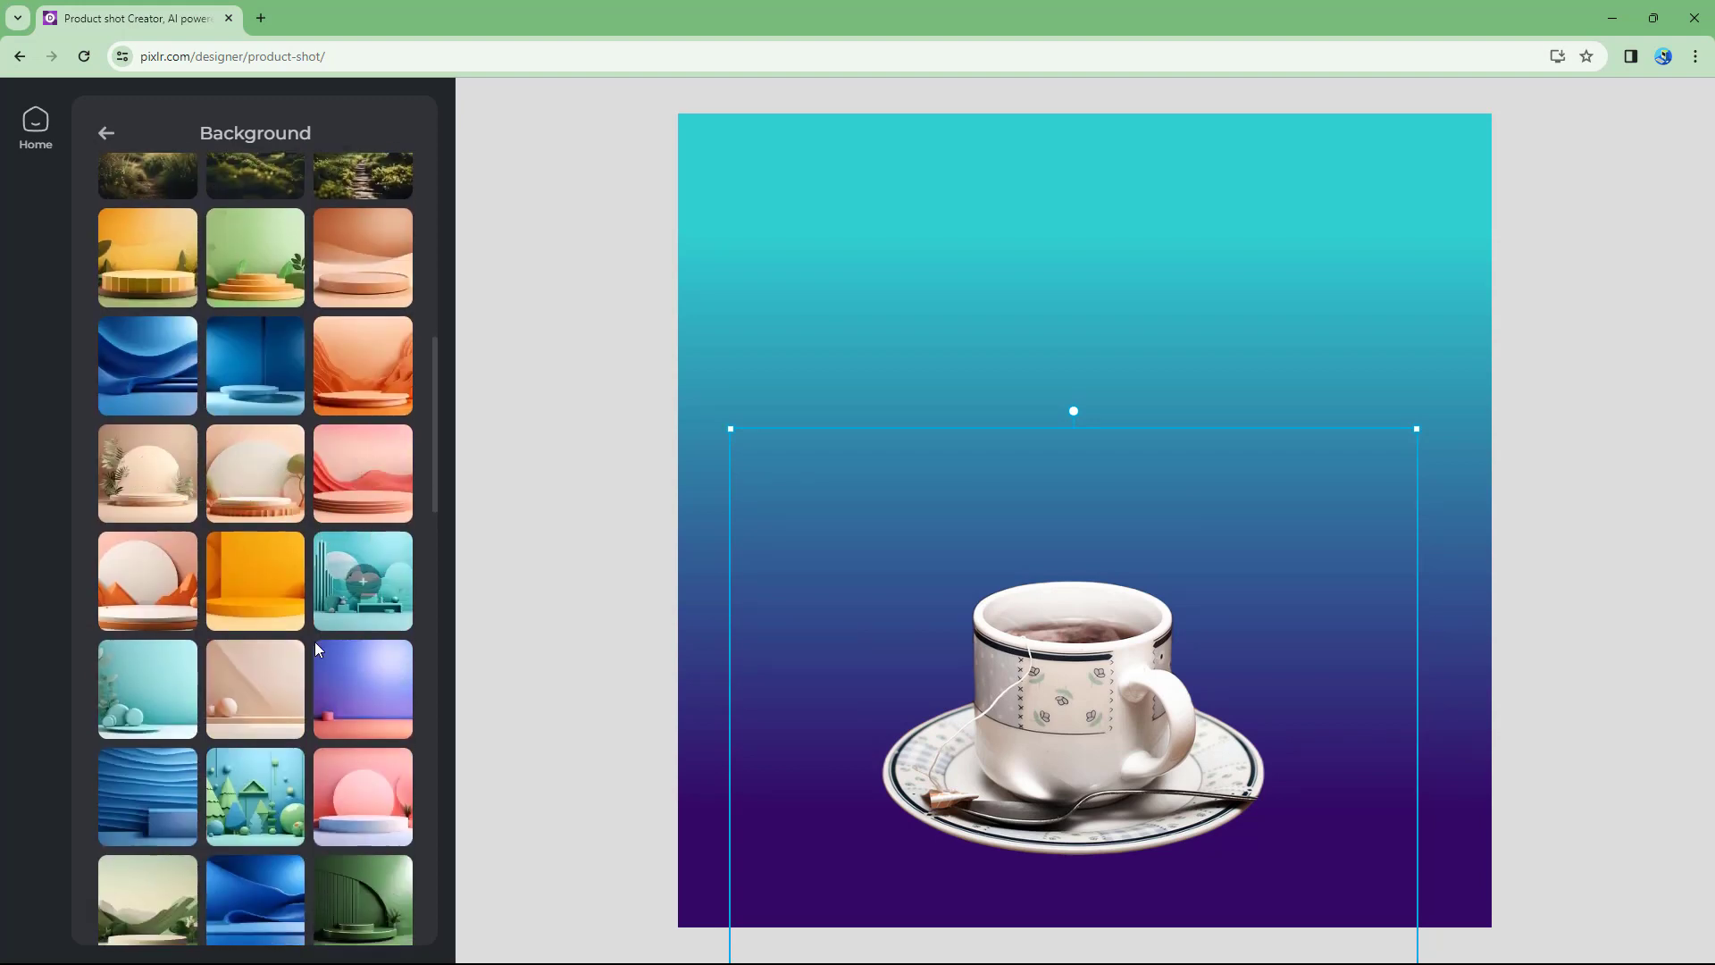
scroll(317, 650, down, 5)
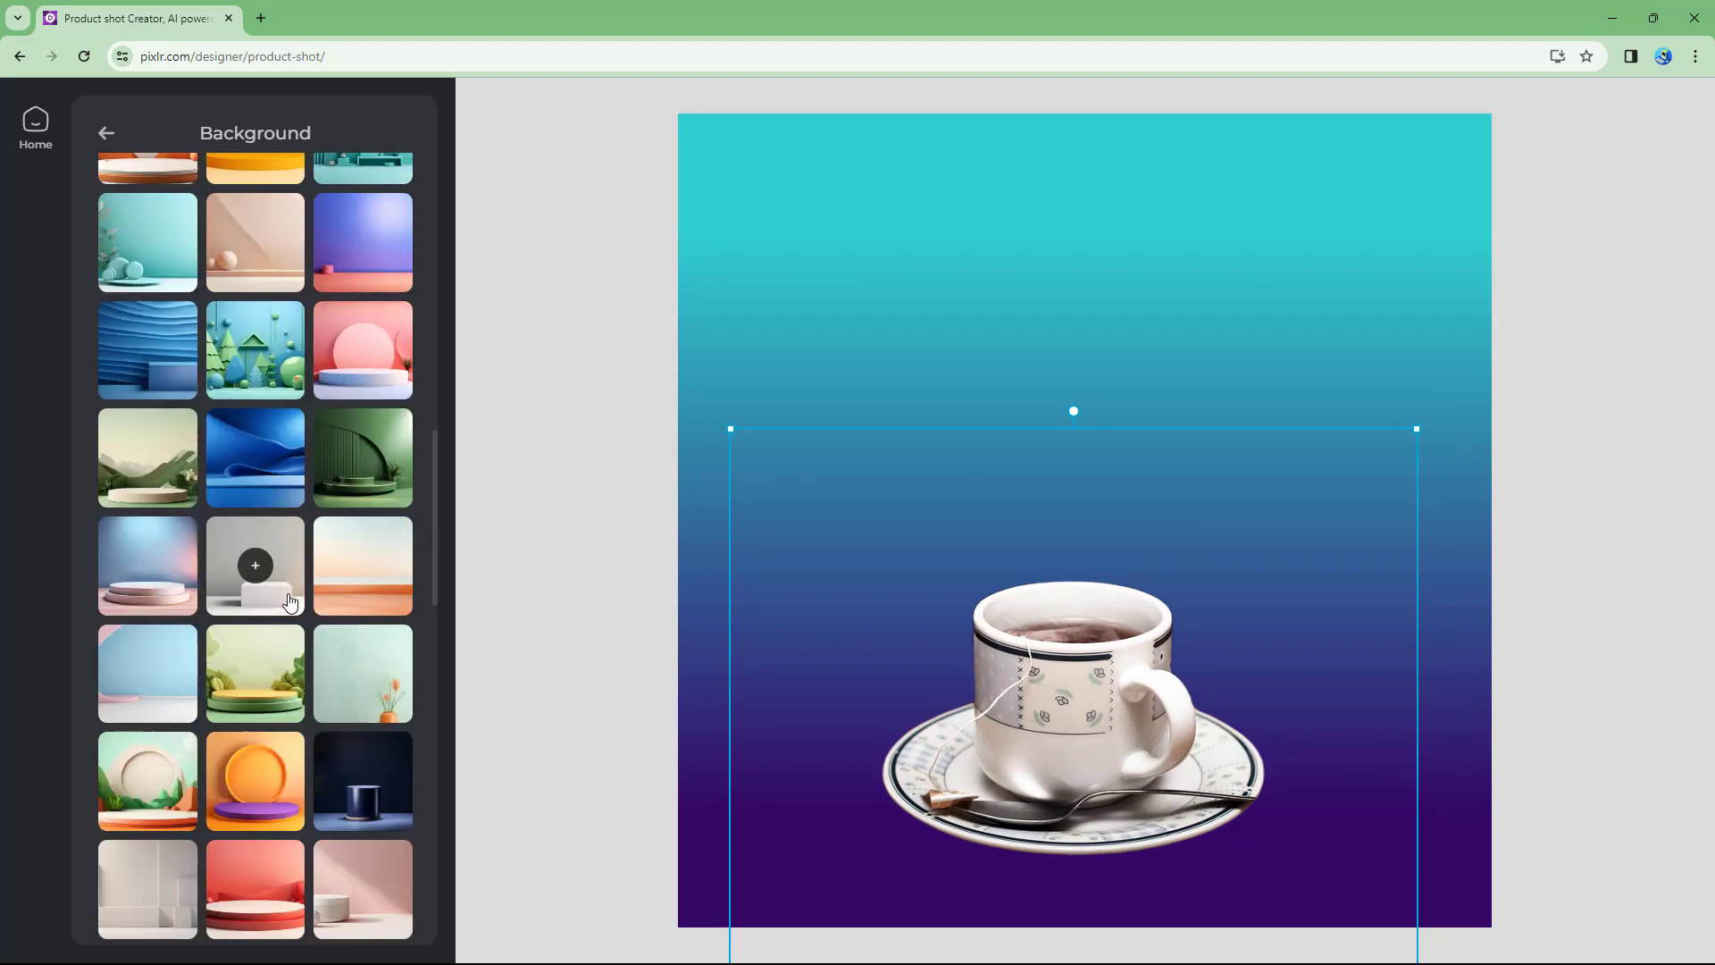
scroll(290, 608, down, 5)
scroll(362, 589, down, 3)
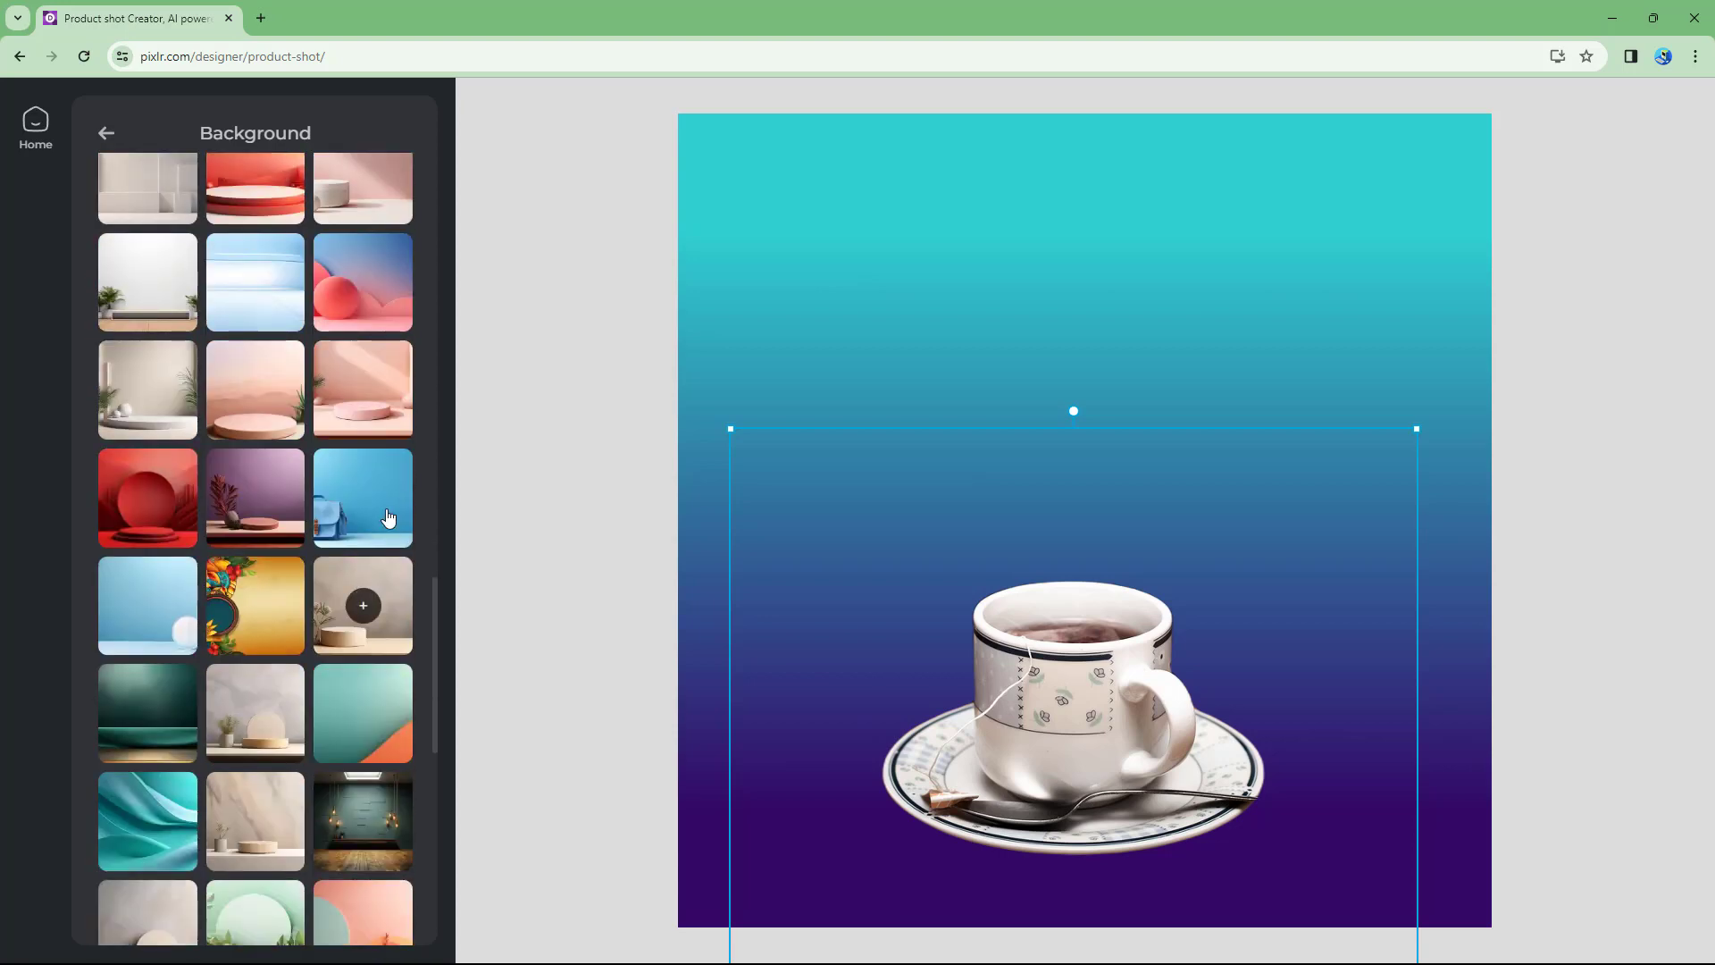
scroll(304, 650, down, 4)
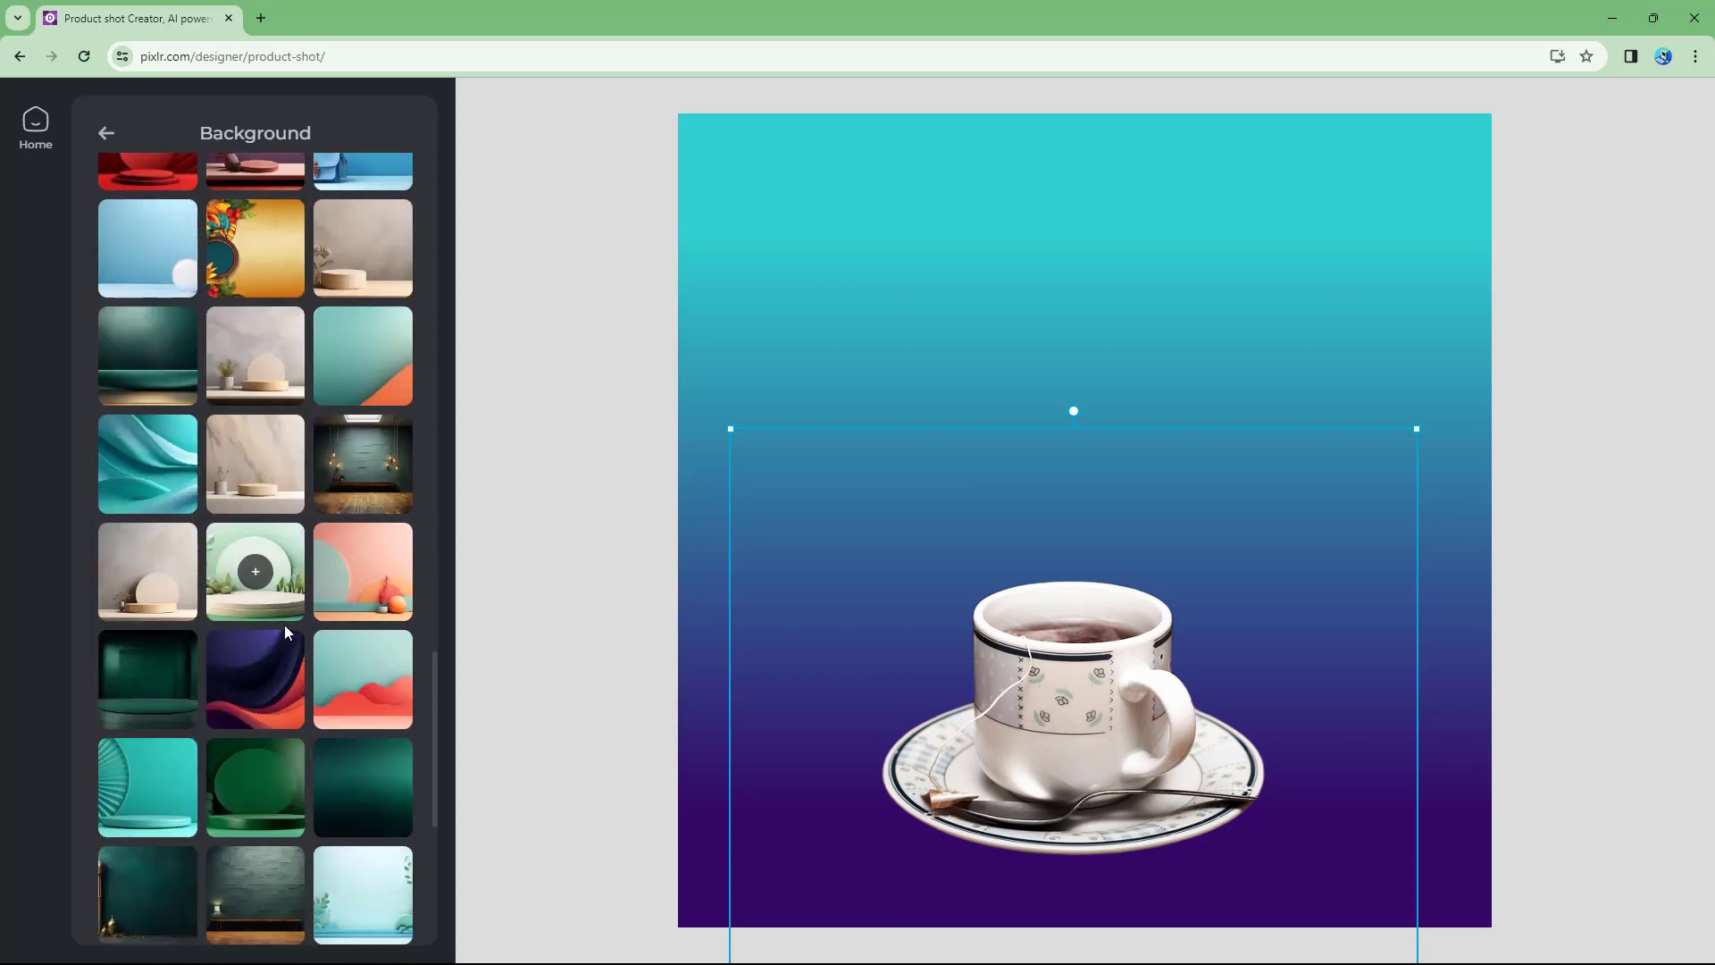
click(363, 893)
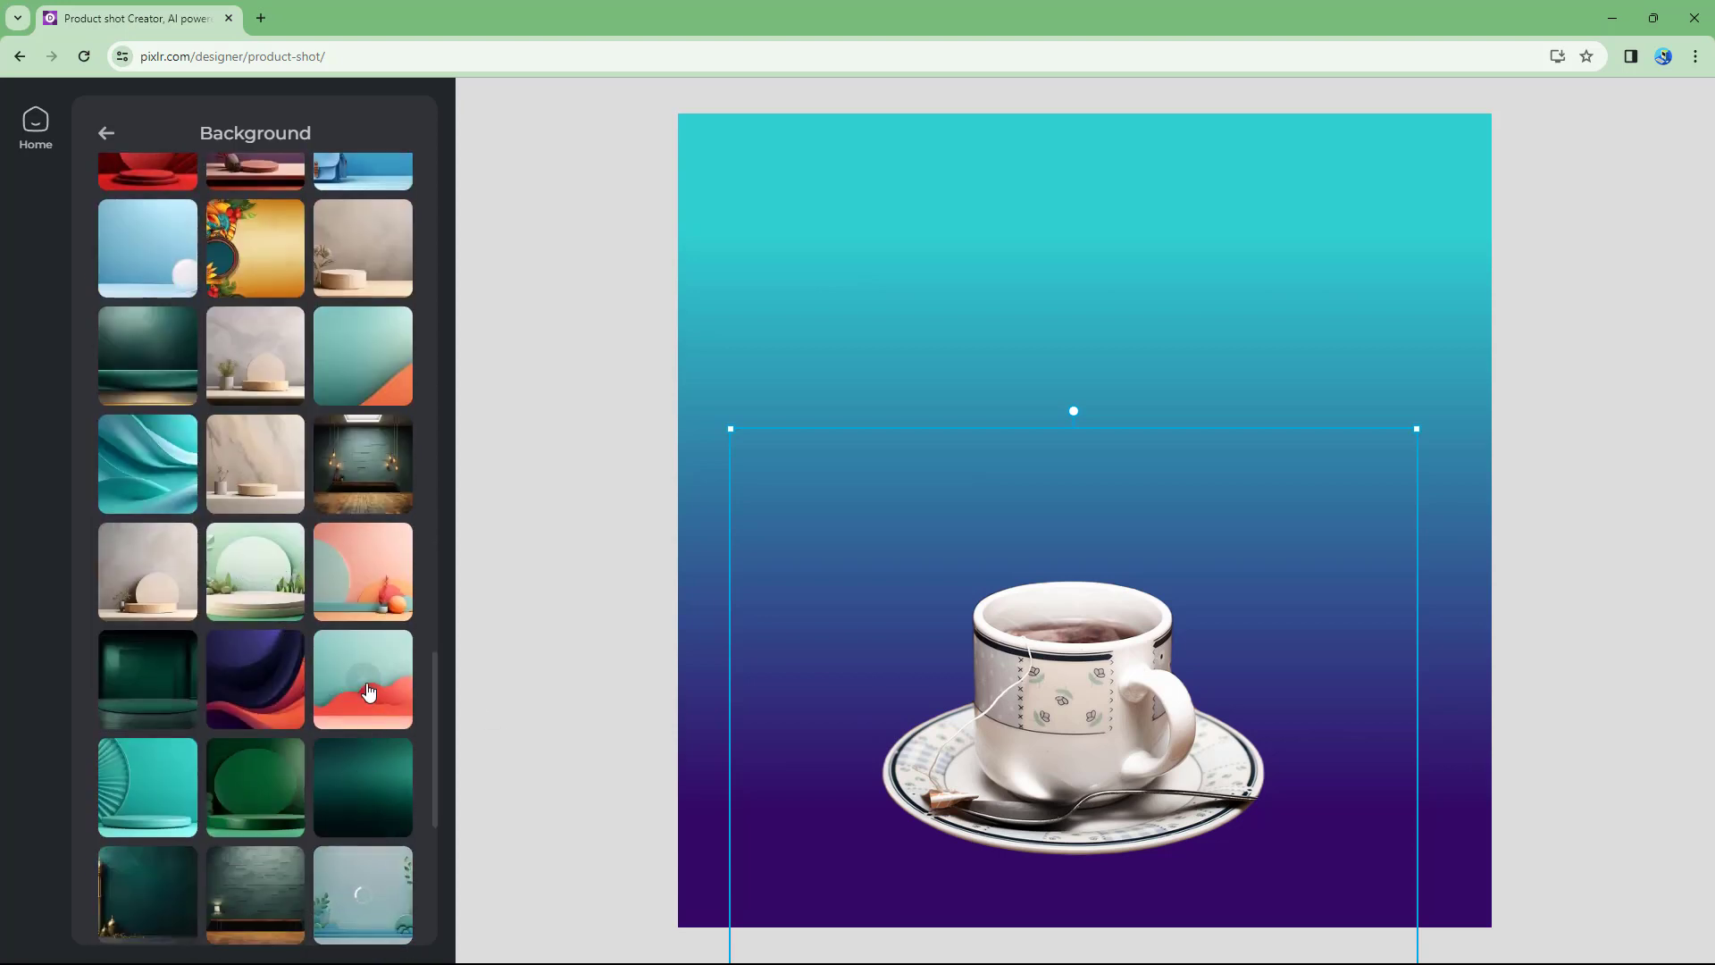
scroll(368, 692, down, 4)
scroll(364, 689, up, 12)
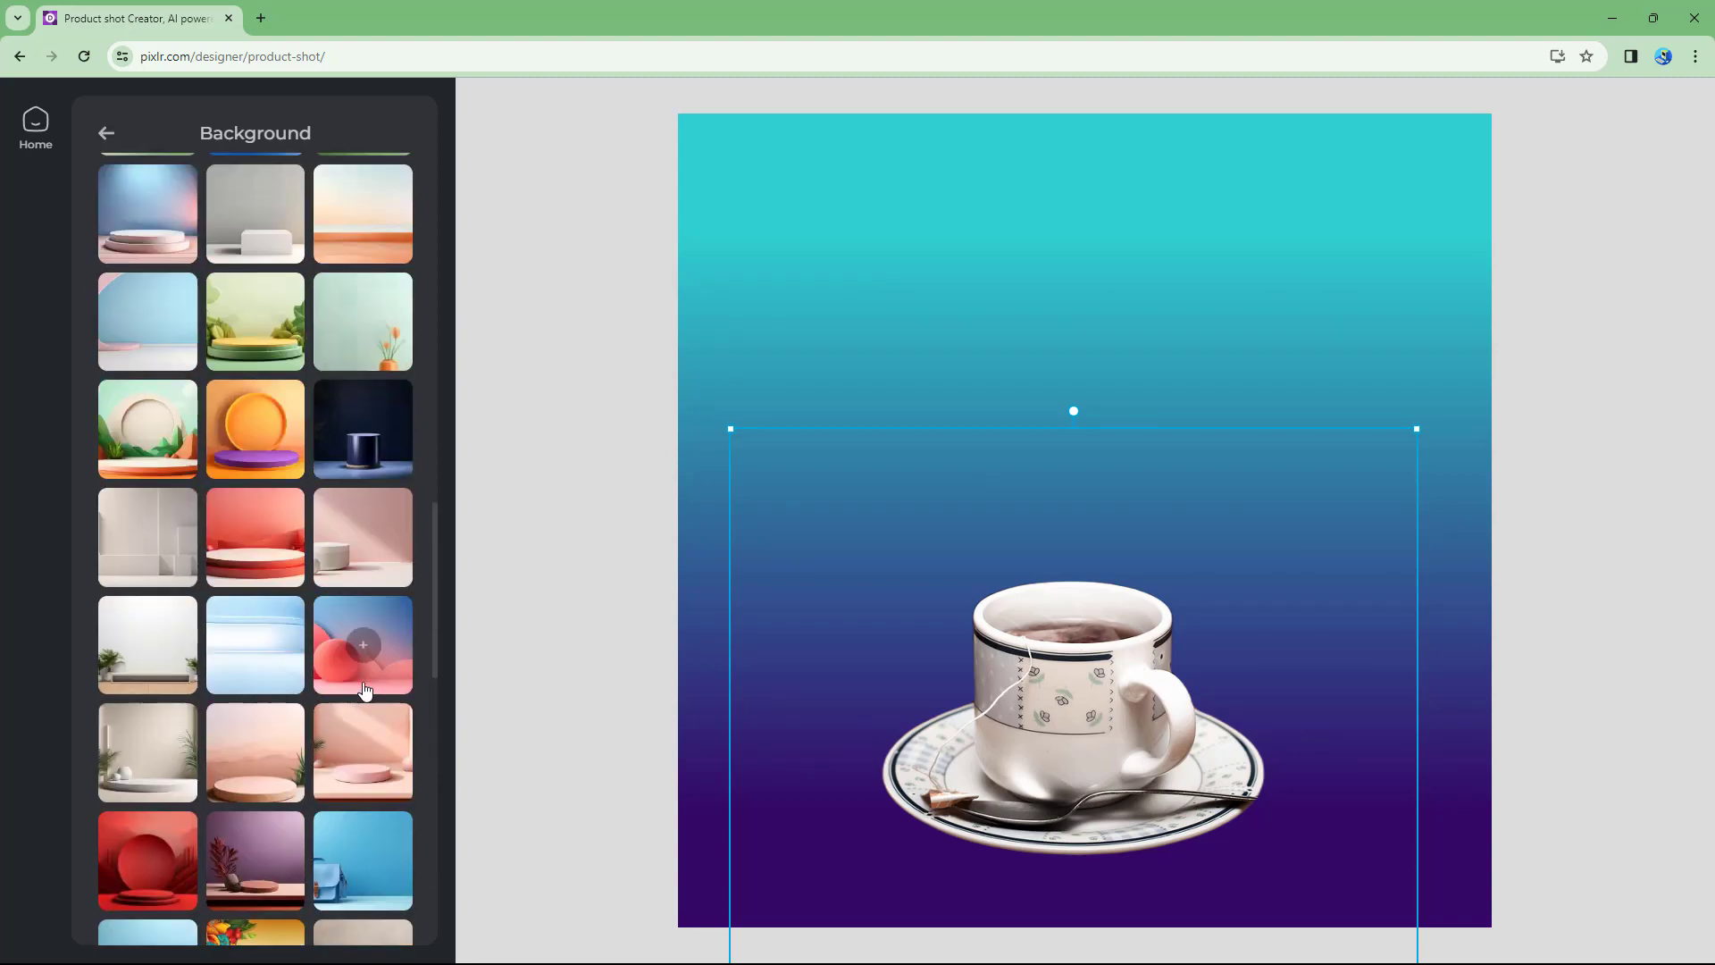
scroll(365, 690, up, 15)
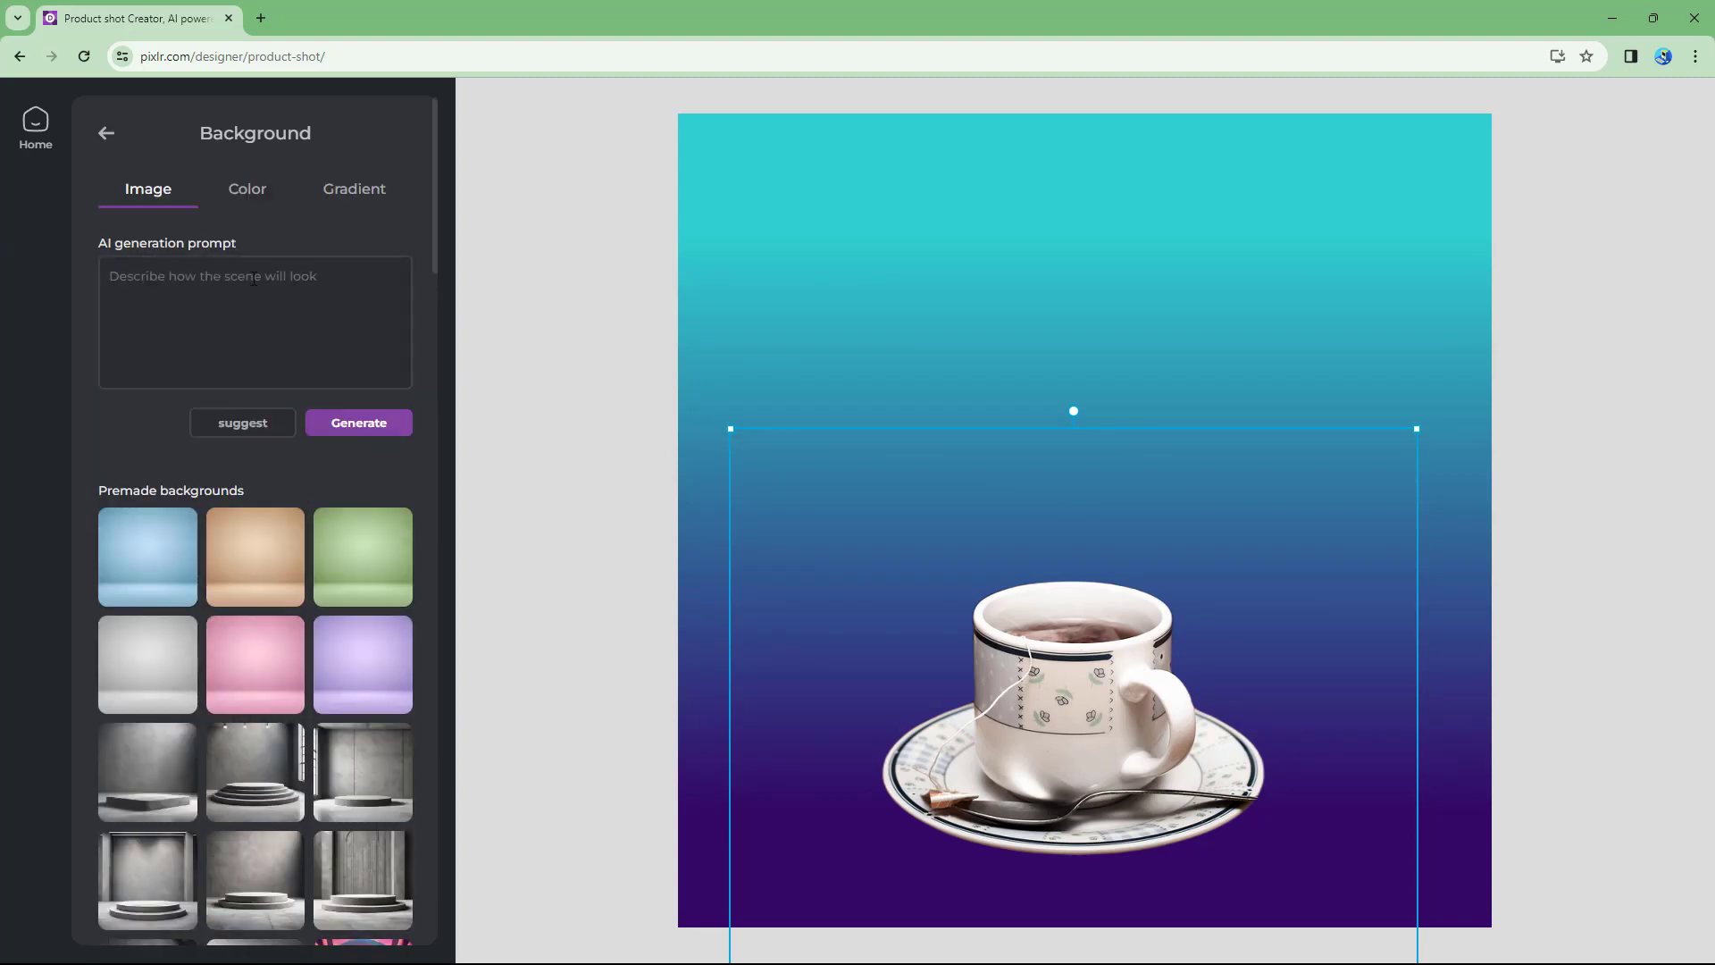
scroll(307, 666, down, 20)
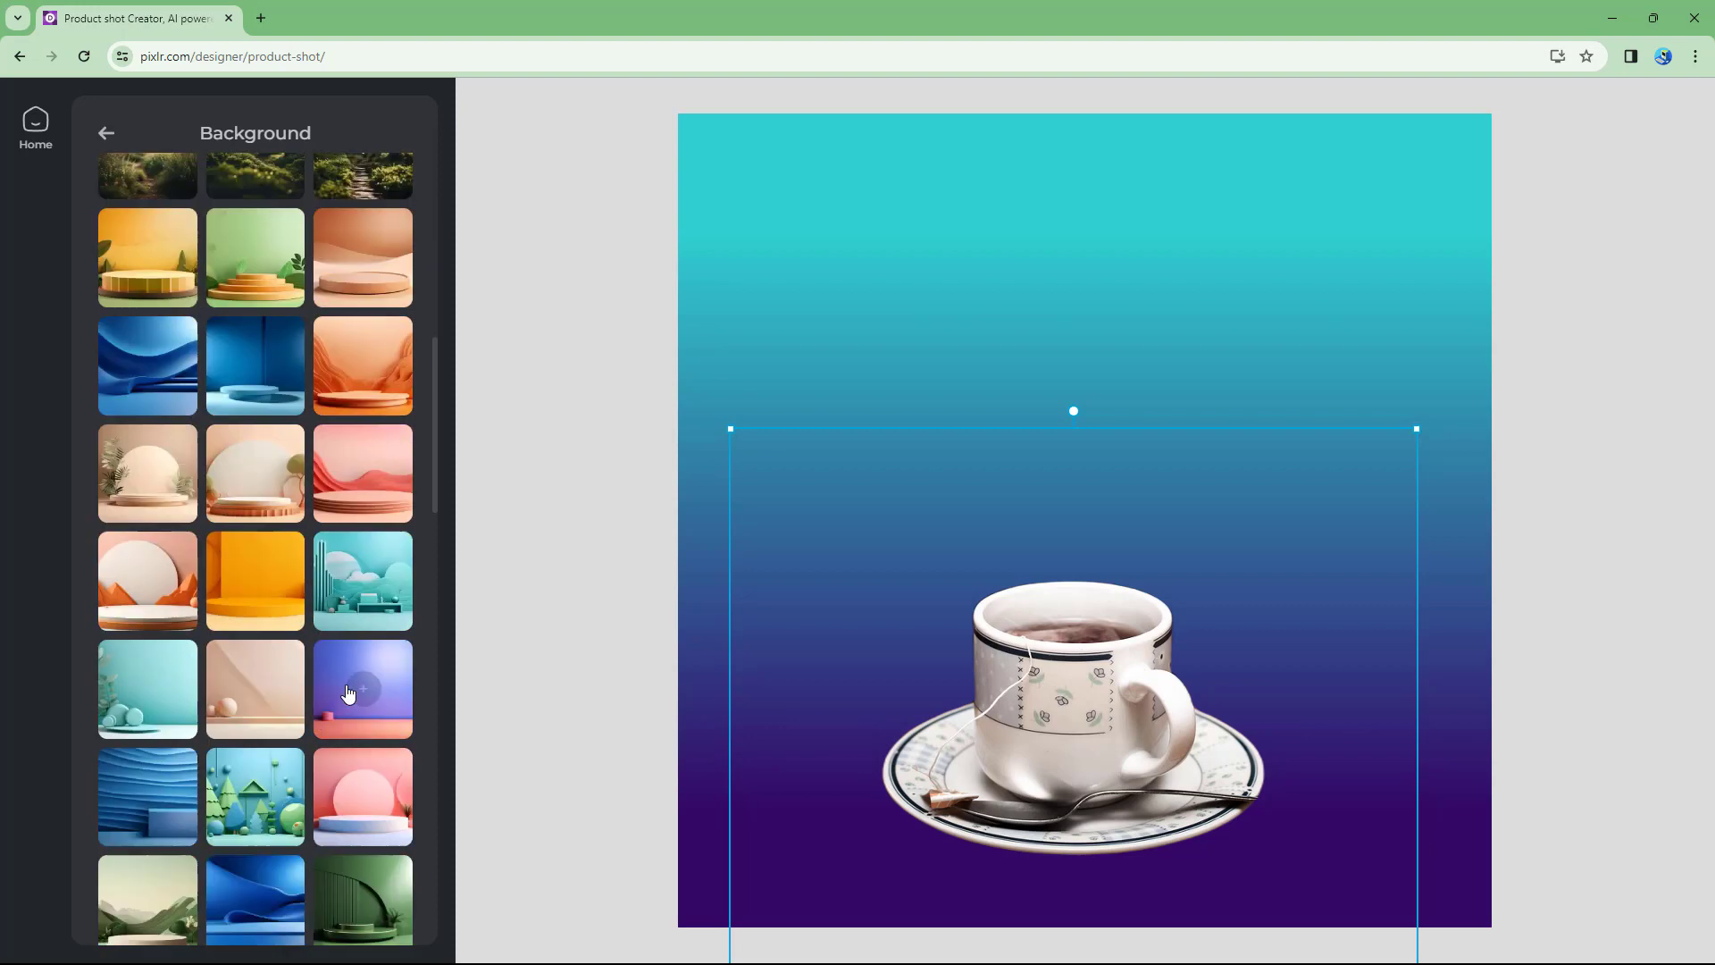
scroll(349, 693, down, 3)
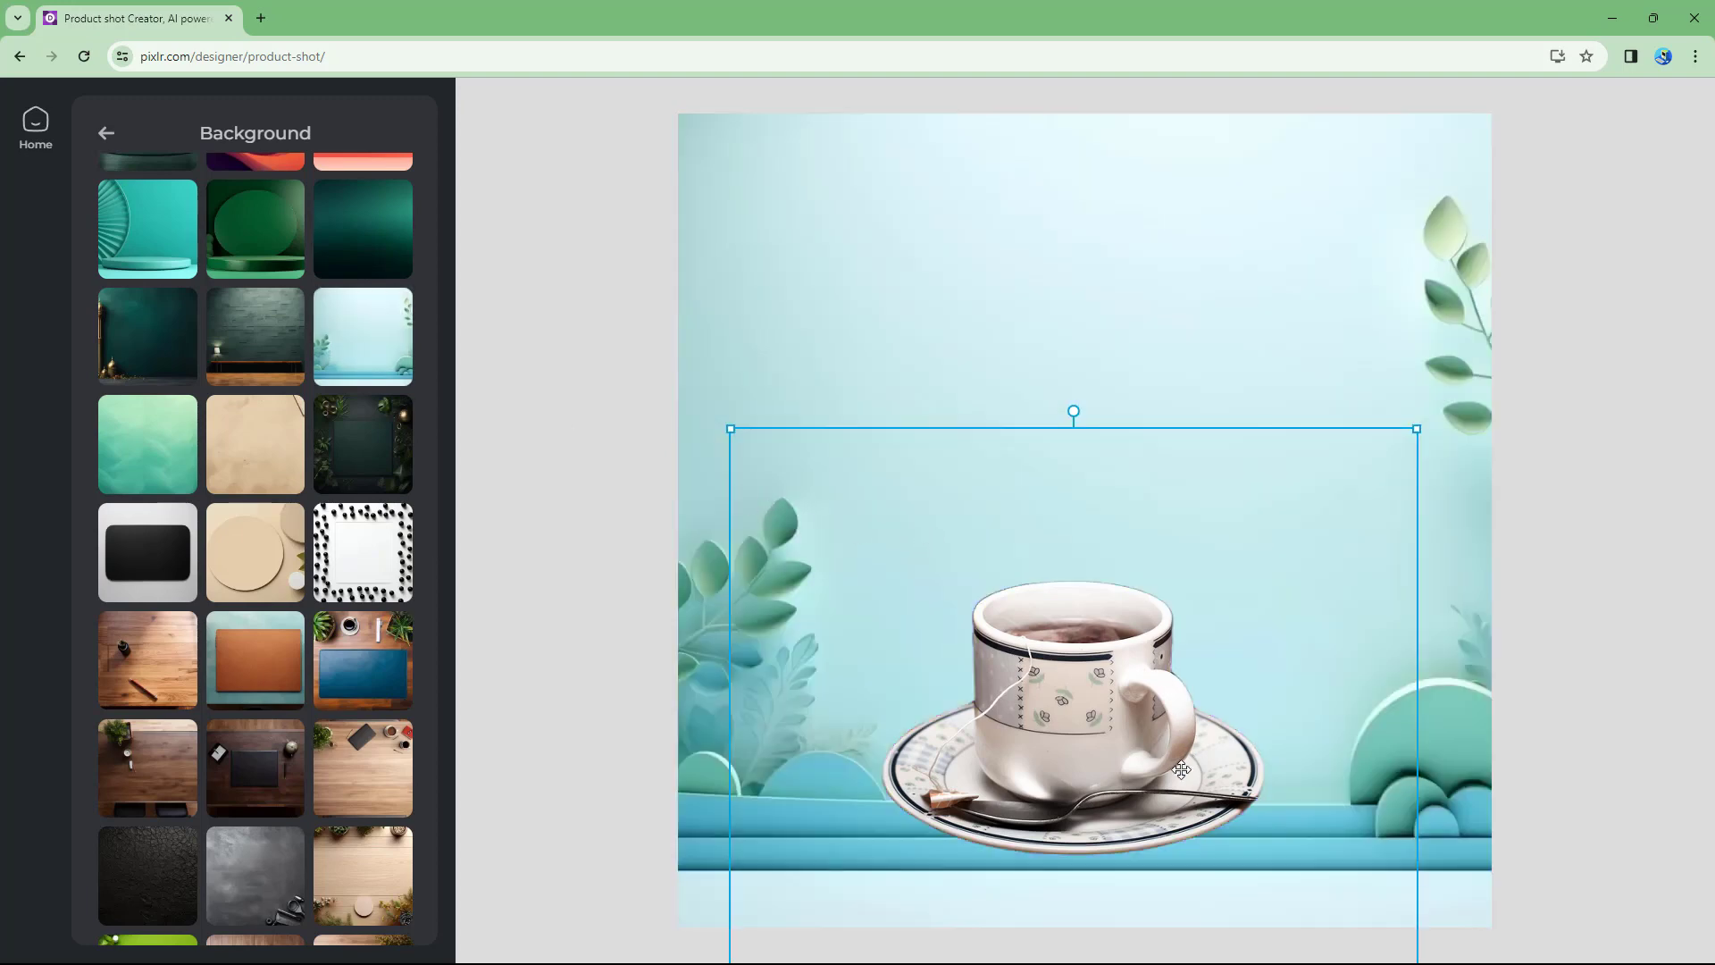
Enlarge the cup, centre it horizontally on the light blue scene and leave the background settings
drag(1050, 726, 1010, 585)
drag(1378, 284, 1589, 108)
drag(1203, 471, 1152, 536)
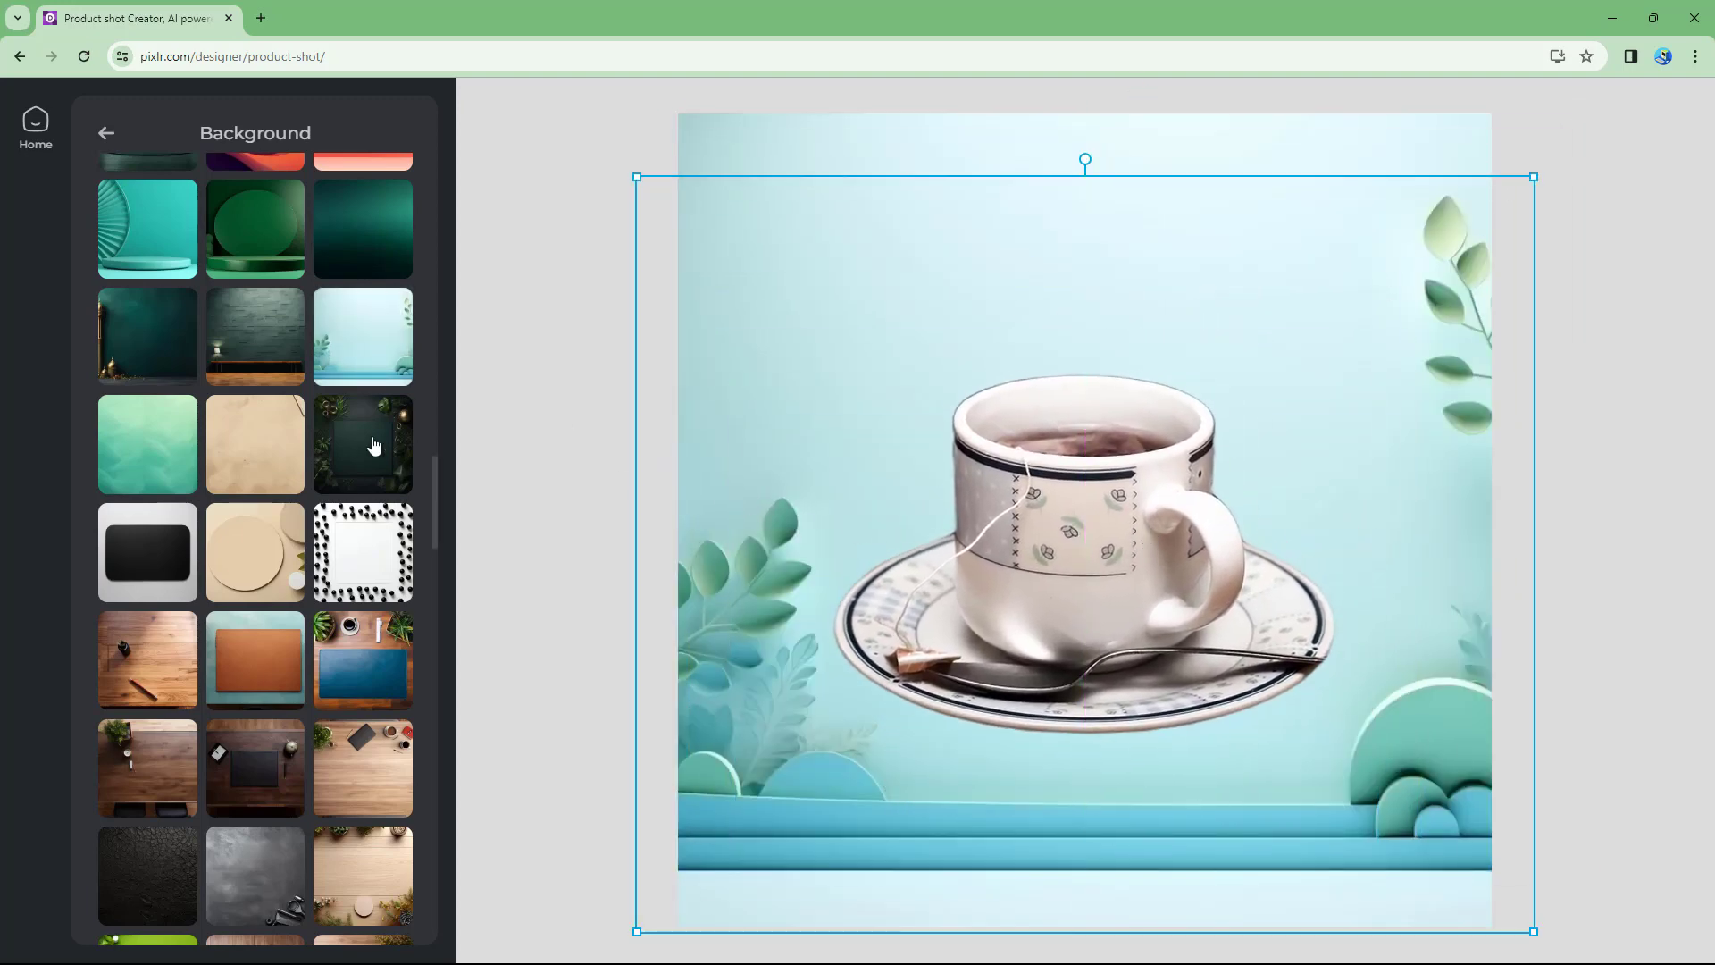
scroll(298, 373, up, 15)
scroll(298, 373, up, 5)
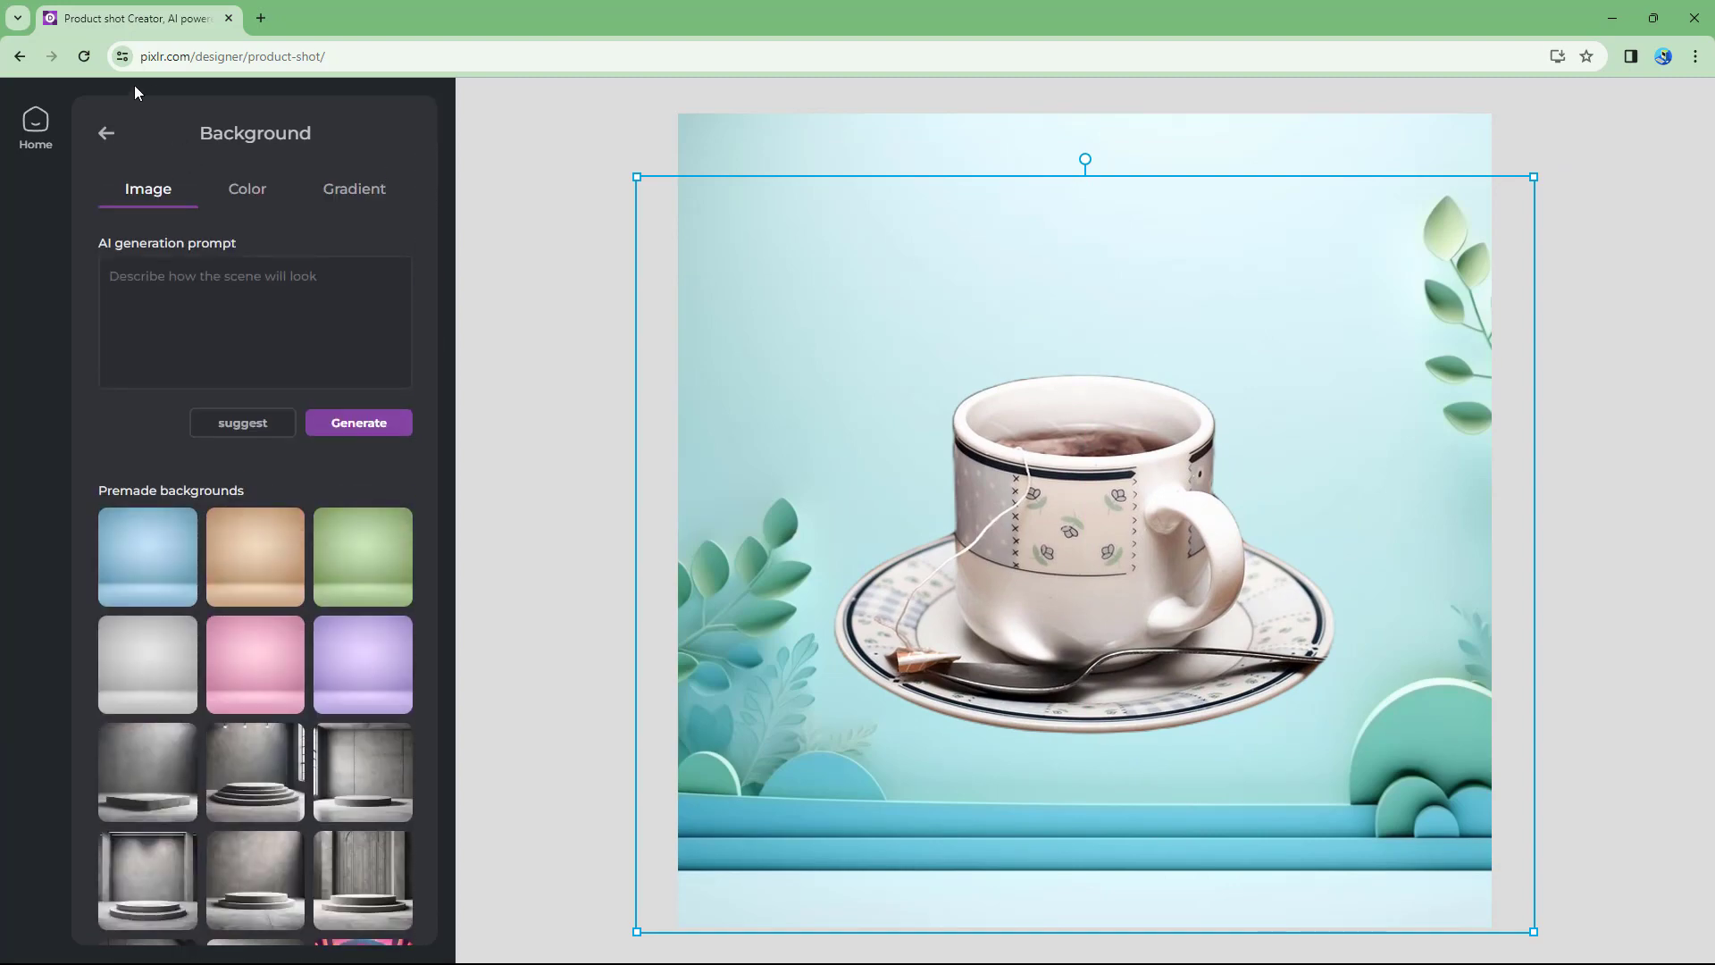
click(107, 134)
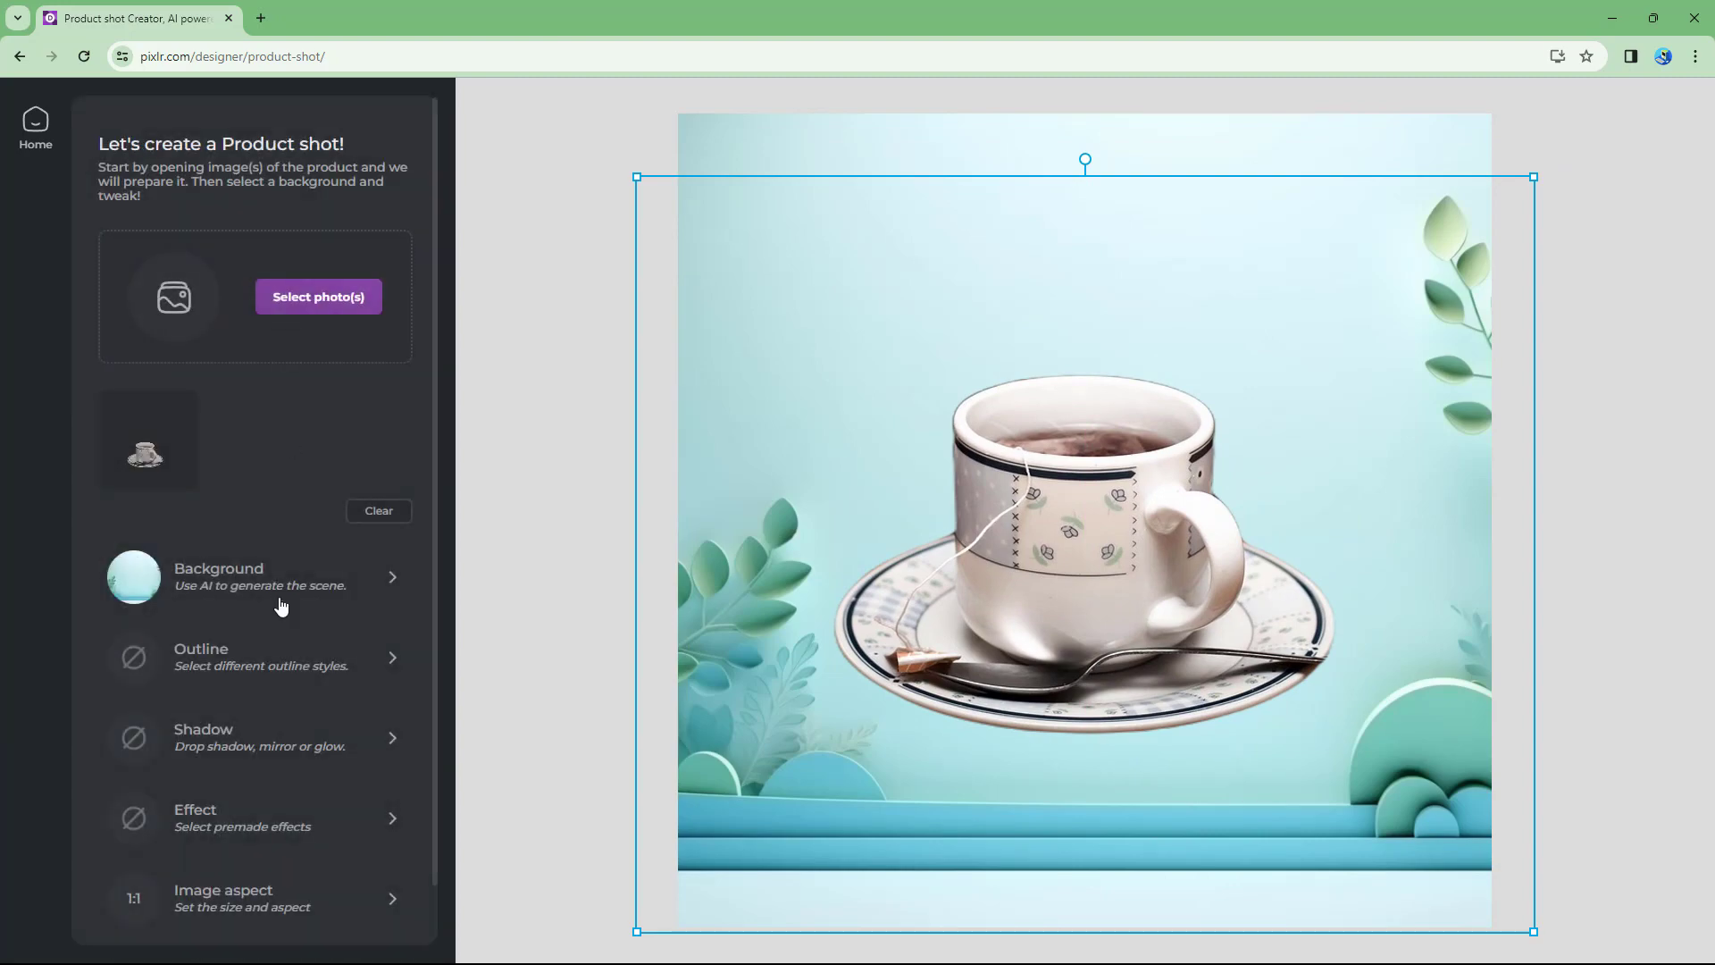
Try coloured outline presets on the cup and apply the thickest soft white outline
click(335, 677)
click(227, 369)
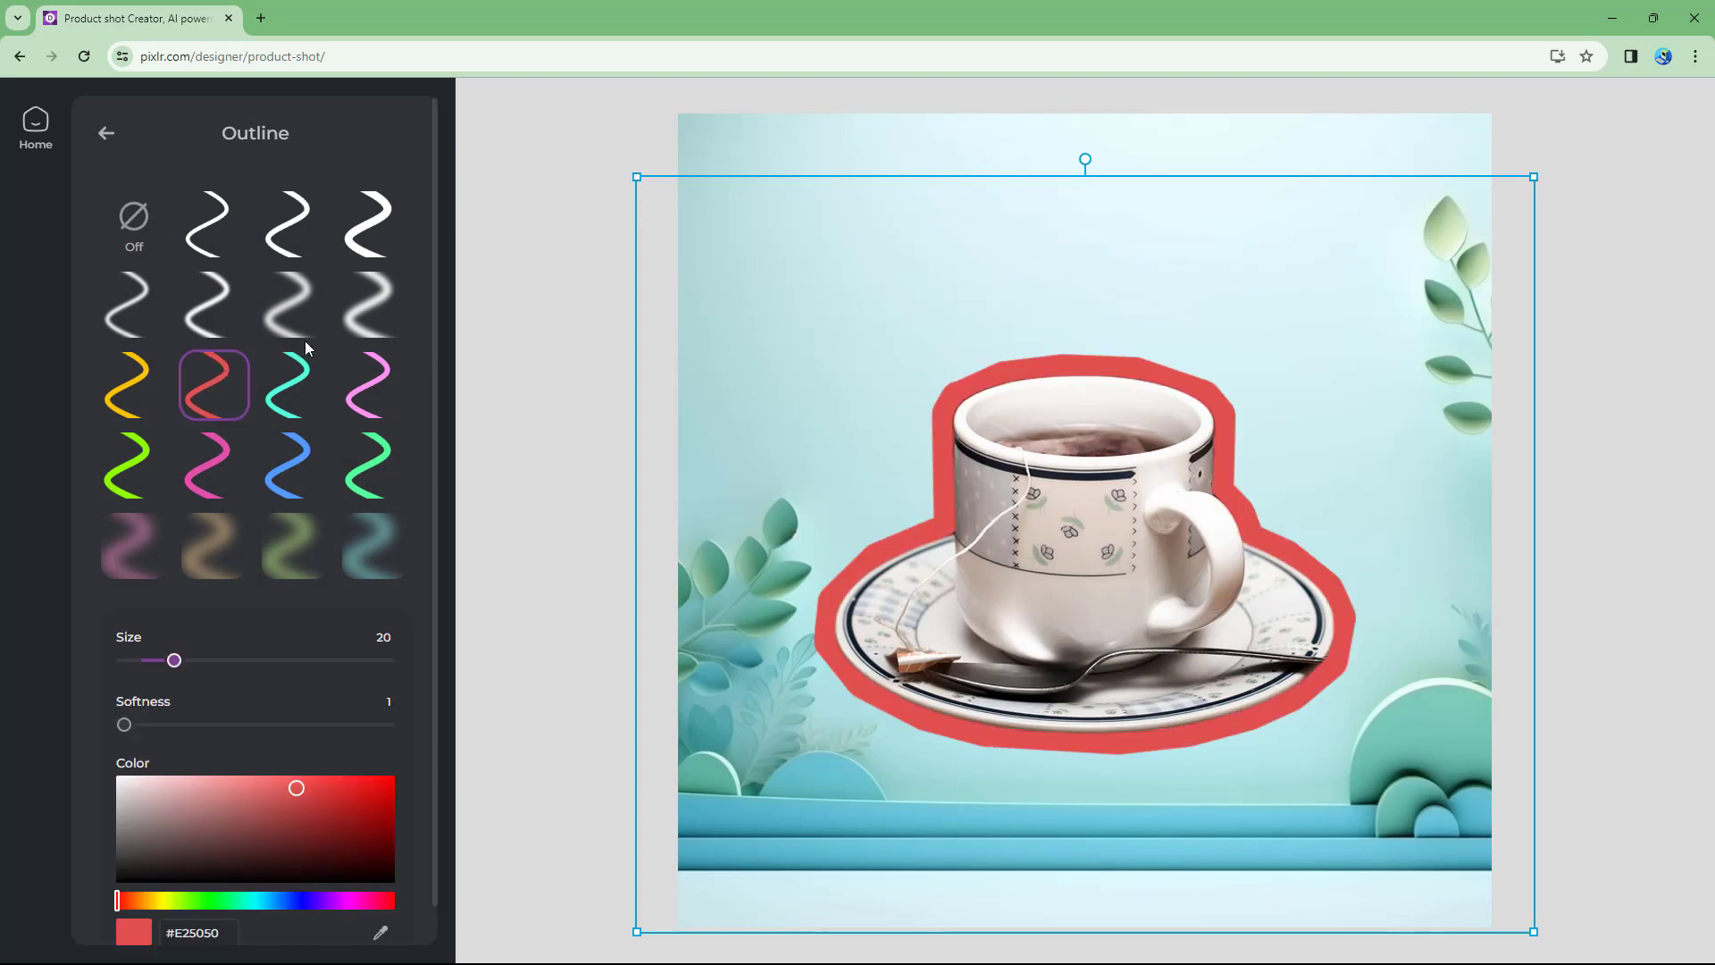
click(359, 309)
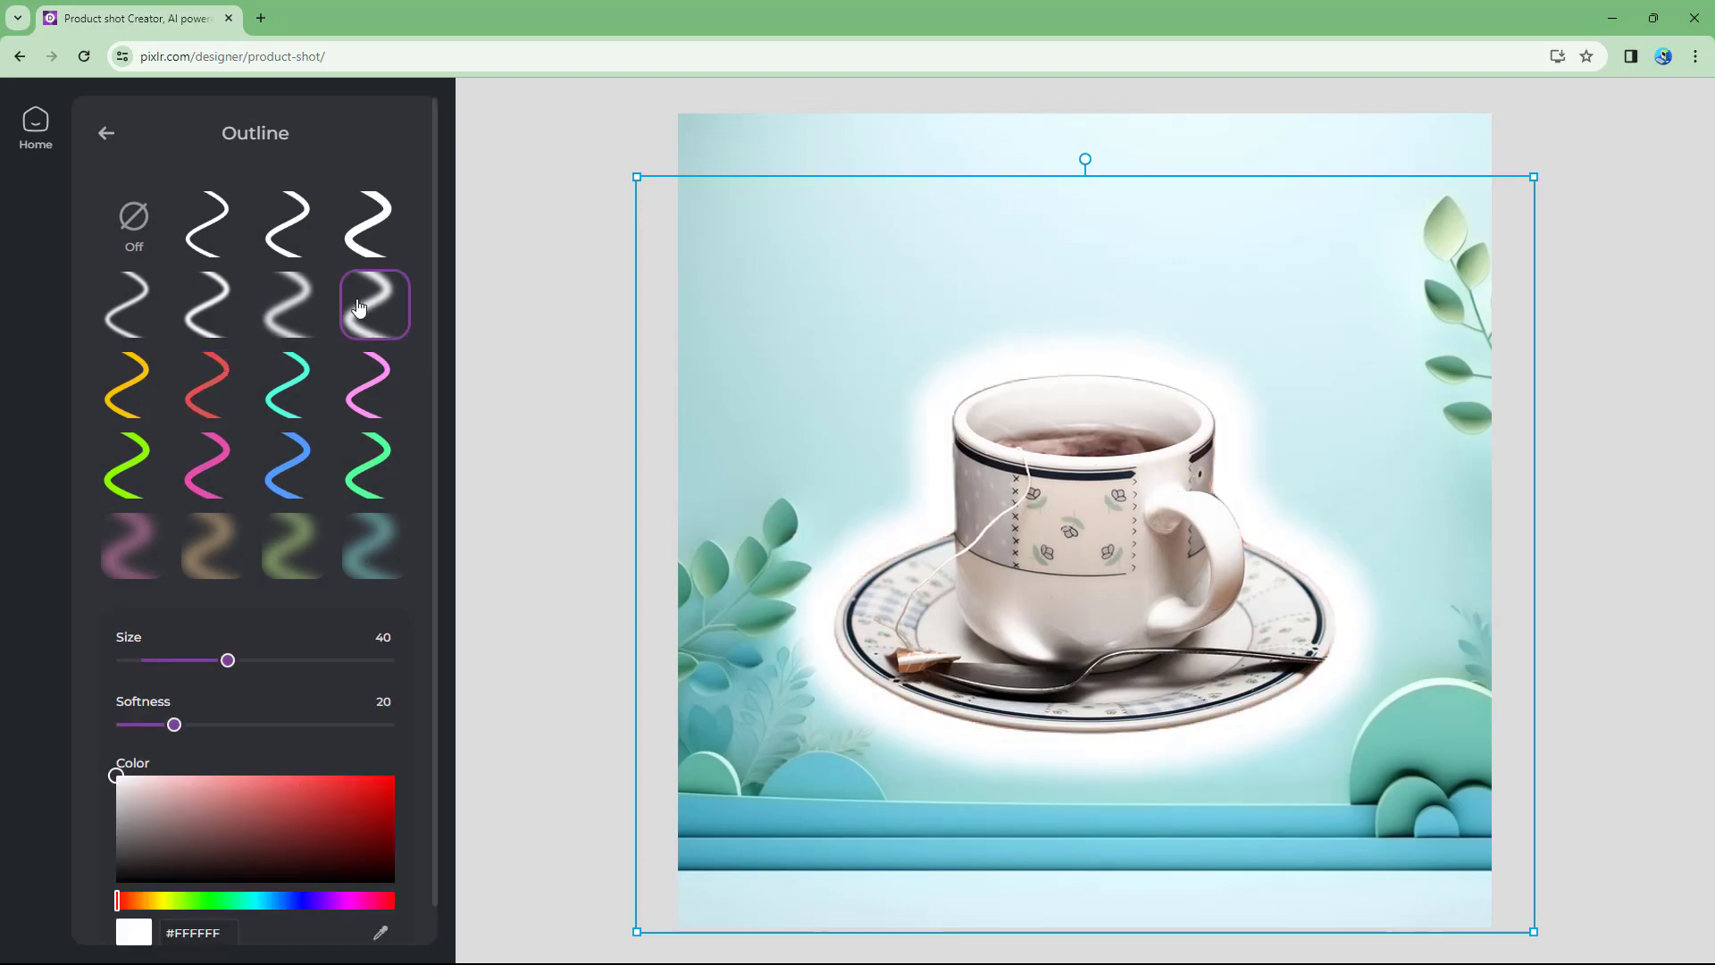
click(377, 375)
click(376, 295)
Set the cup outline's size to 16, its softness to 25 and its colour to white #FFFFFF
scroll(234, 706, down, 1)
drag(229, 621, 164, 622)
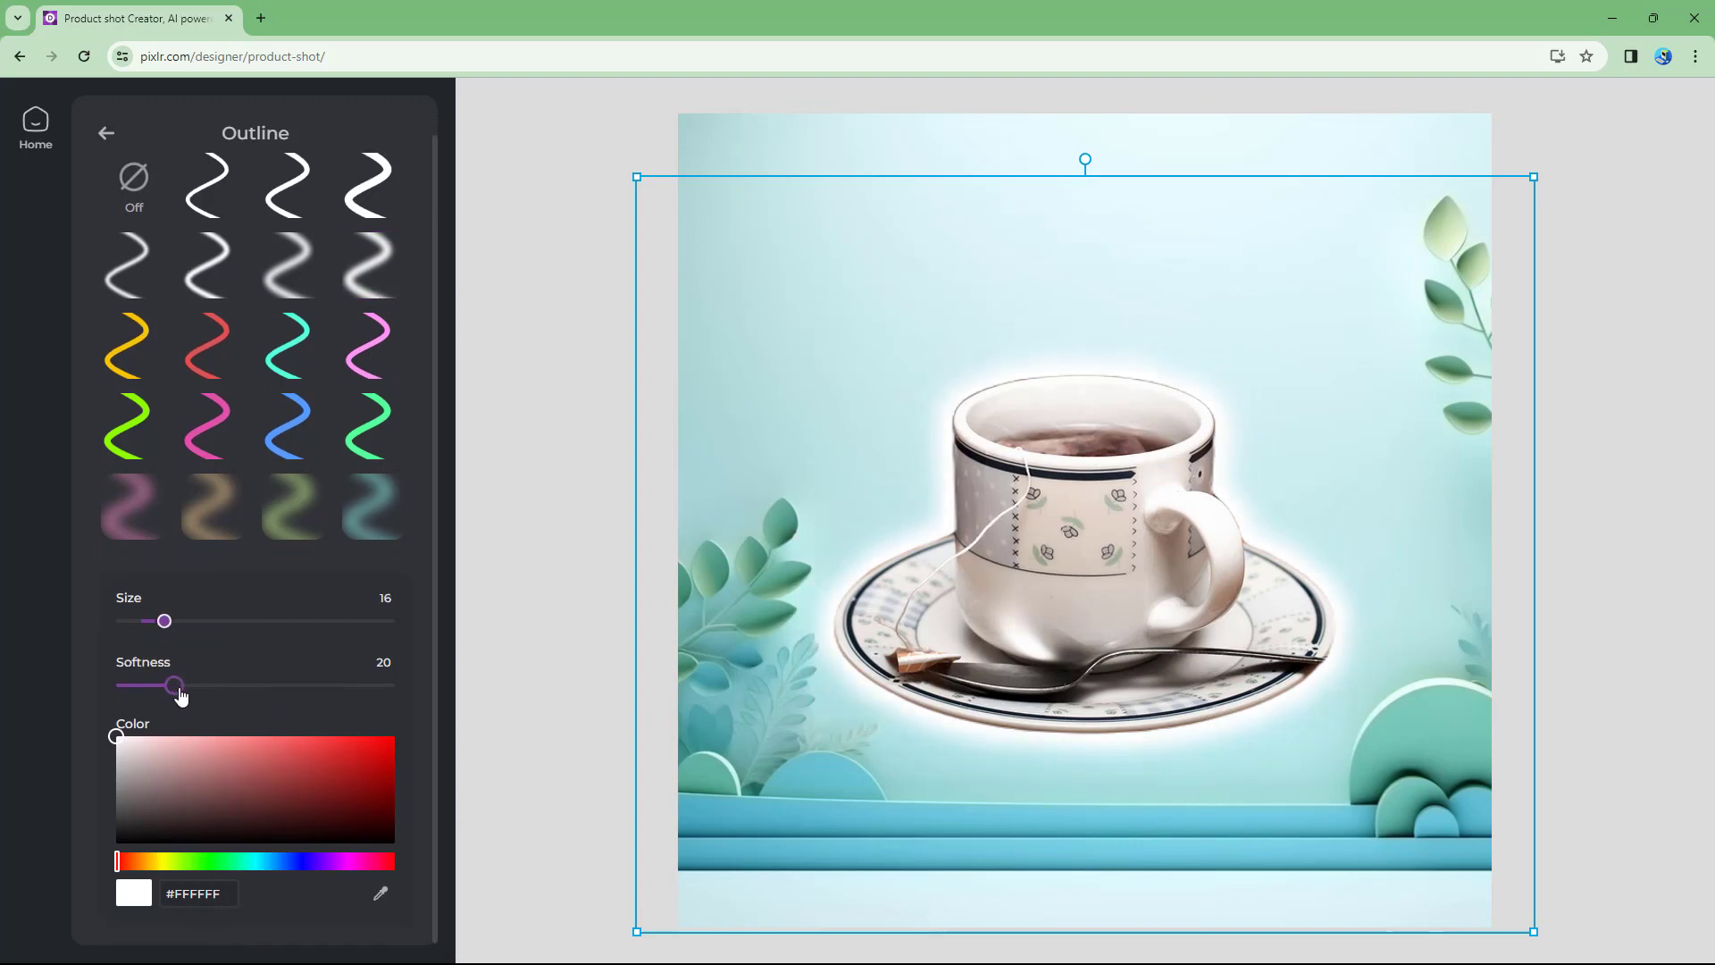
drag(174, 686, 191, 695)
drag(208, 775, 94, 692)
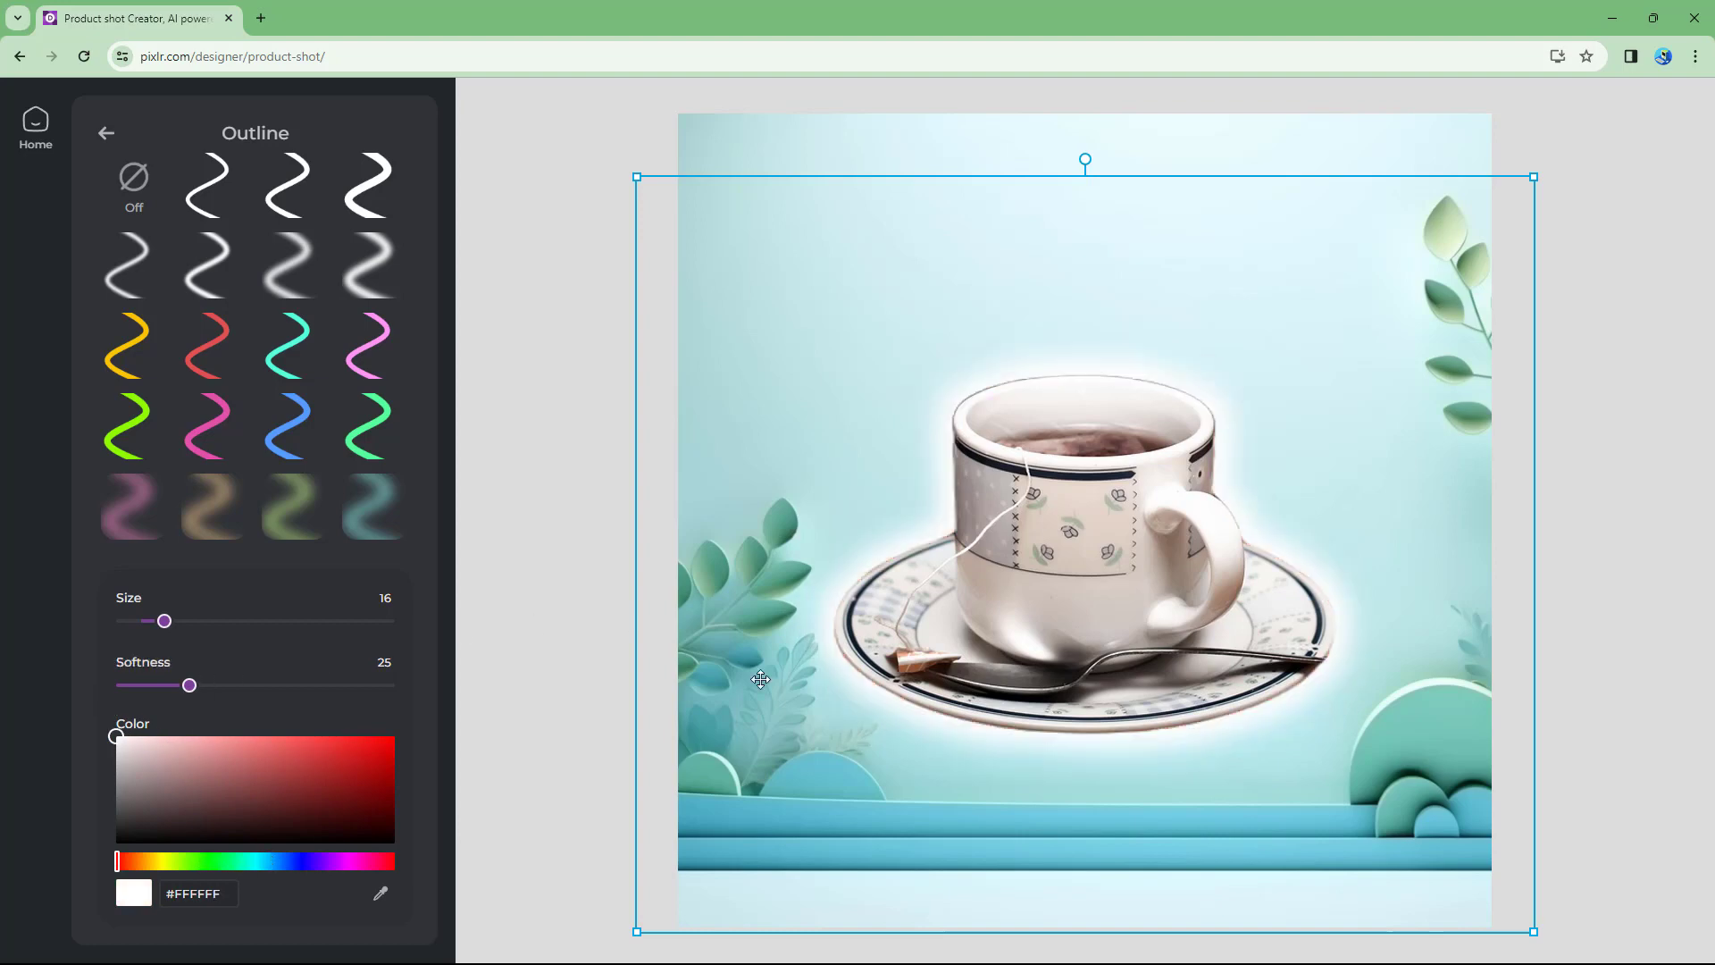
Try the yellow, cyan, orange, white, grey and dark drop-shadow presets on the cup
click(107, 134)
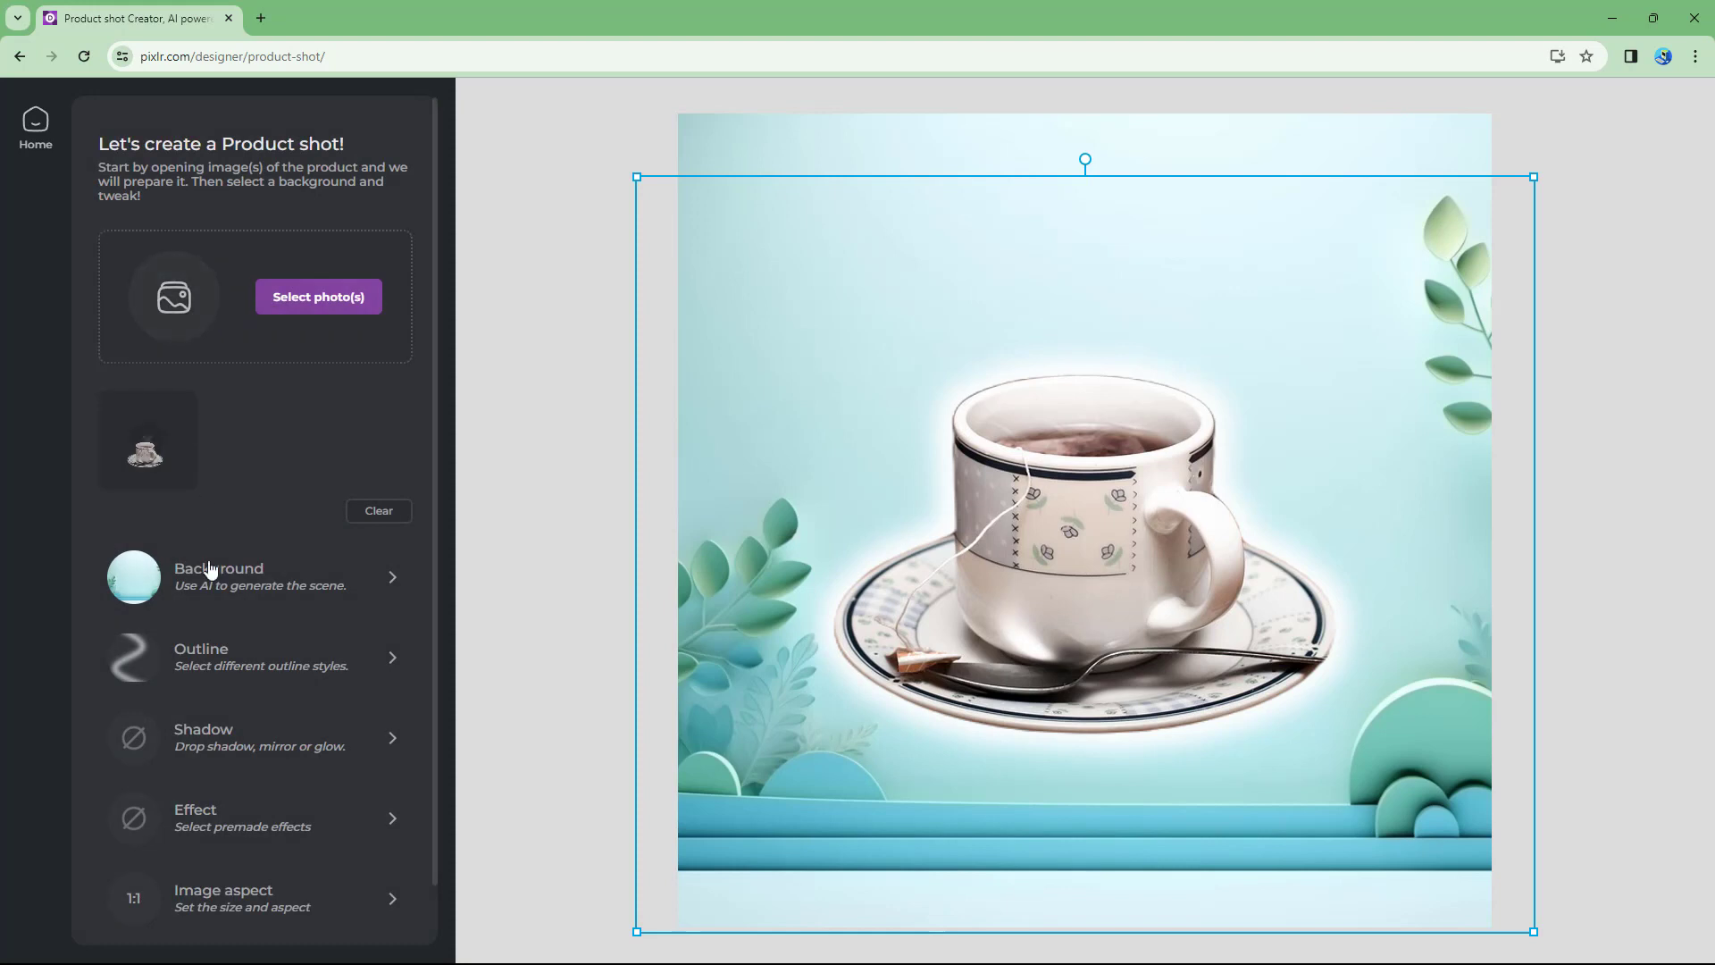
click(246, 741)
click(216, 465)
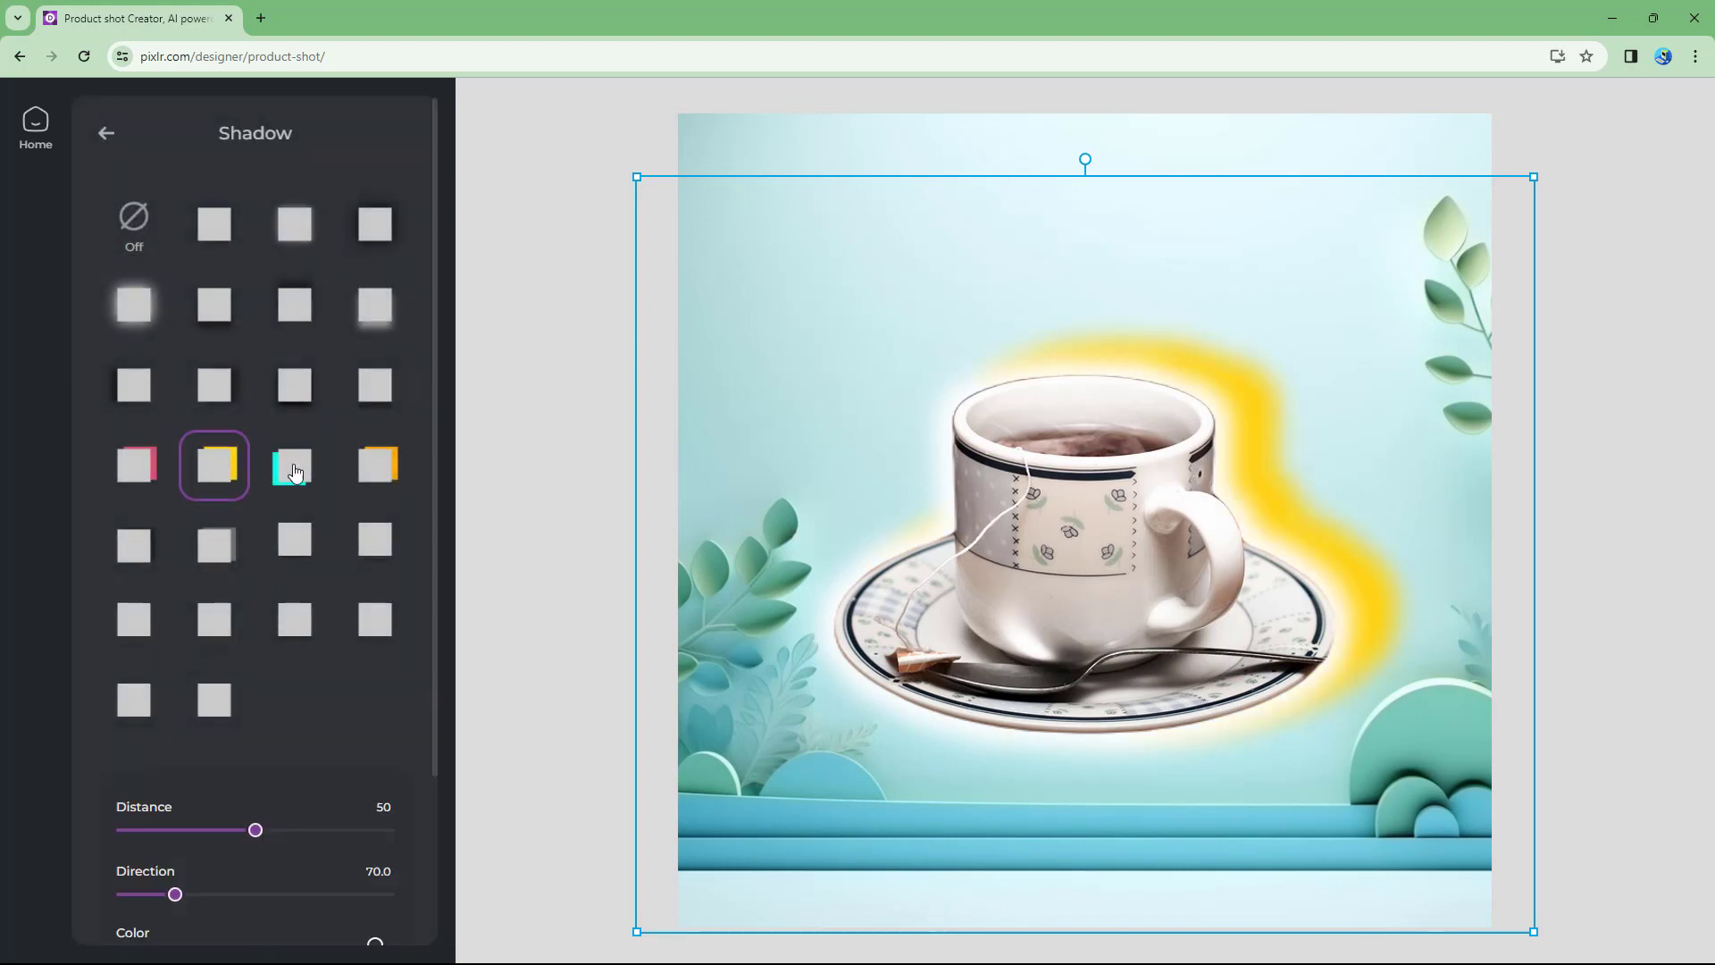
click(315, 463)
click(370, 468)
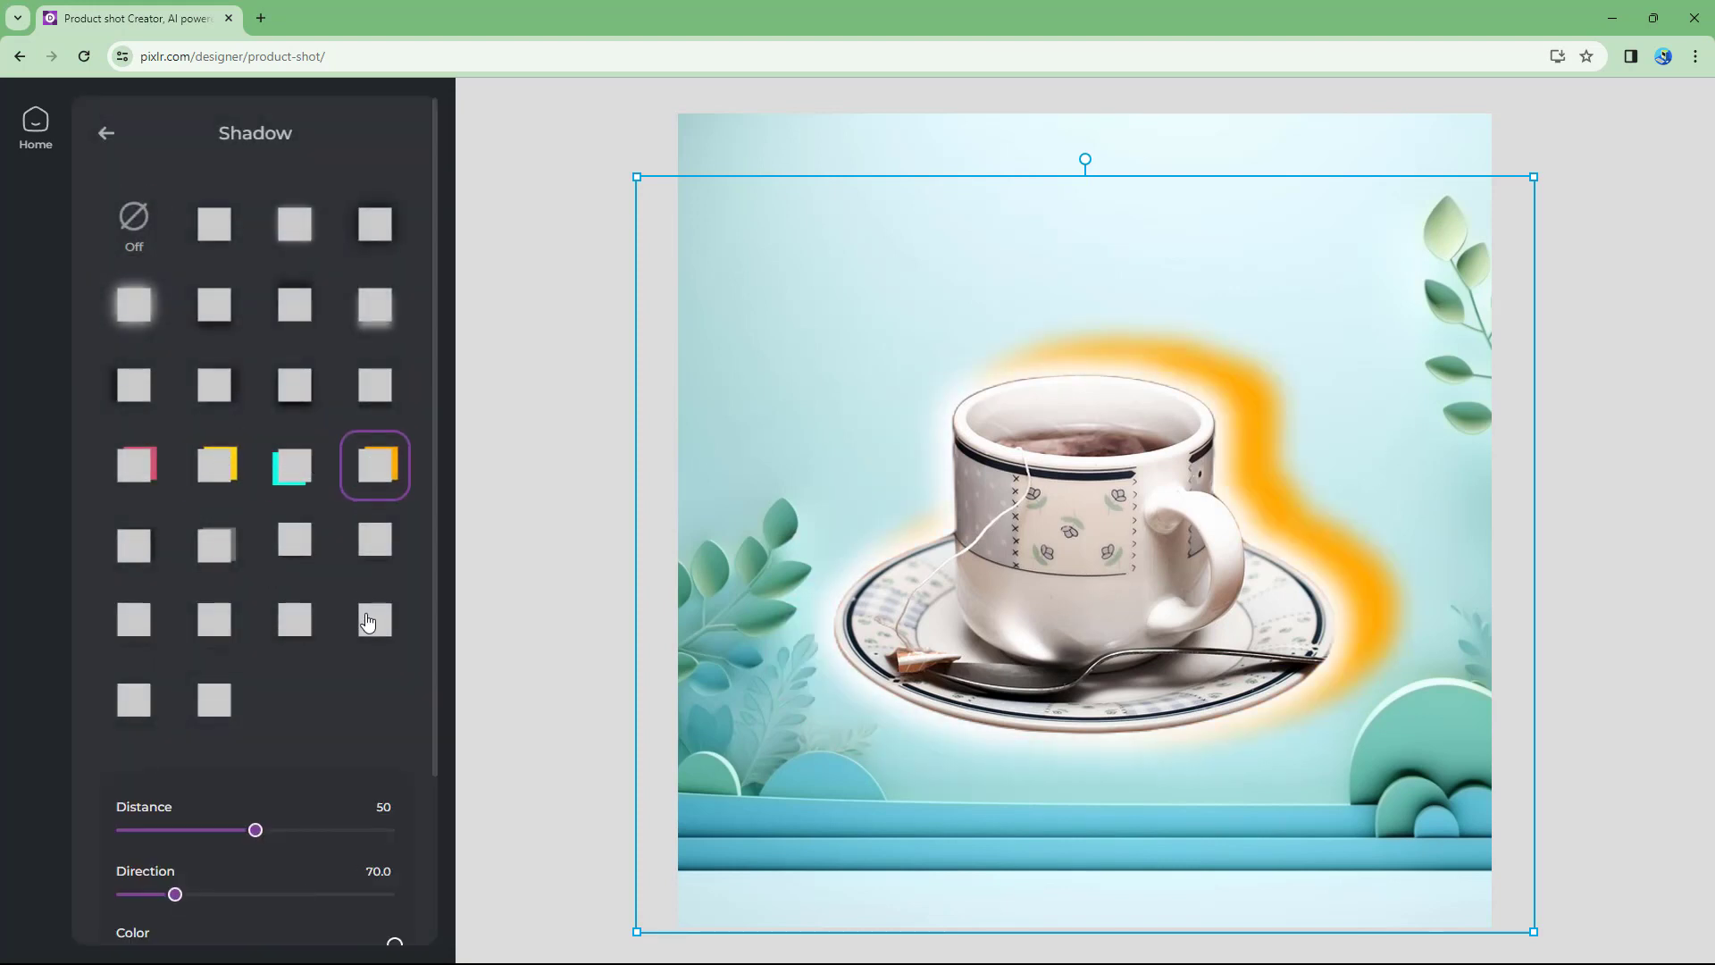
click(367, 623)
click(367, 308)
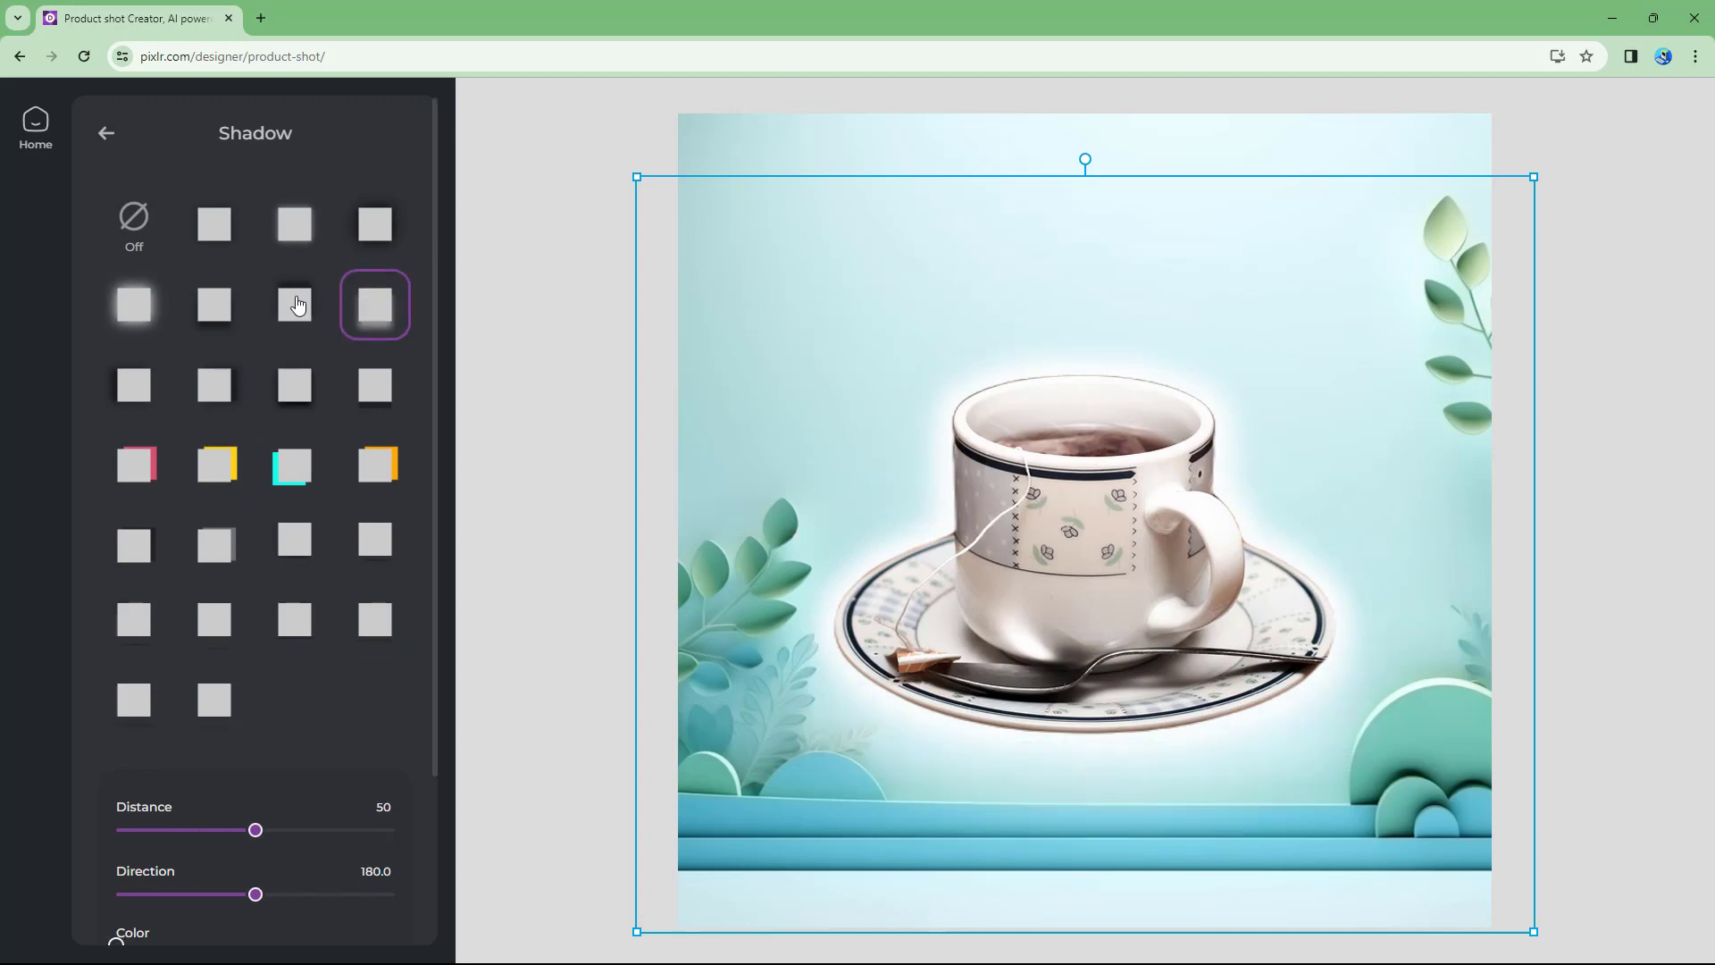
click(295, 304)
click(217, 306)
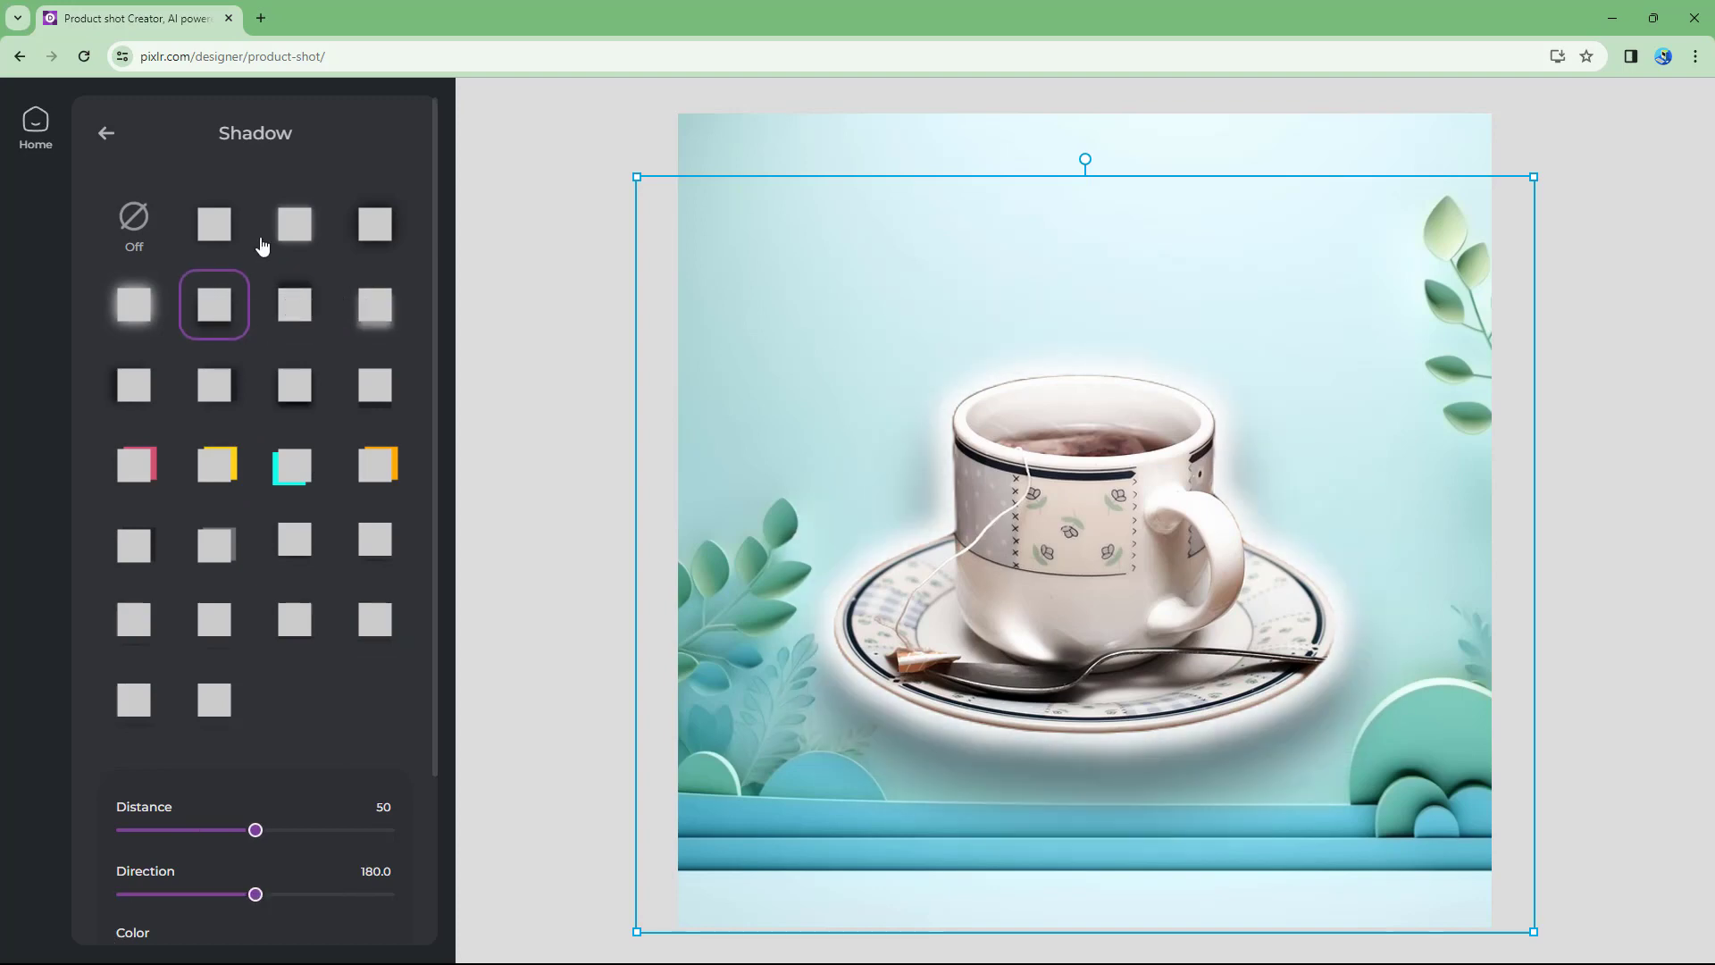
click(295, 223)
click(216, 465)
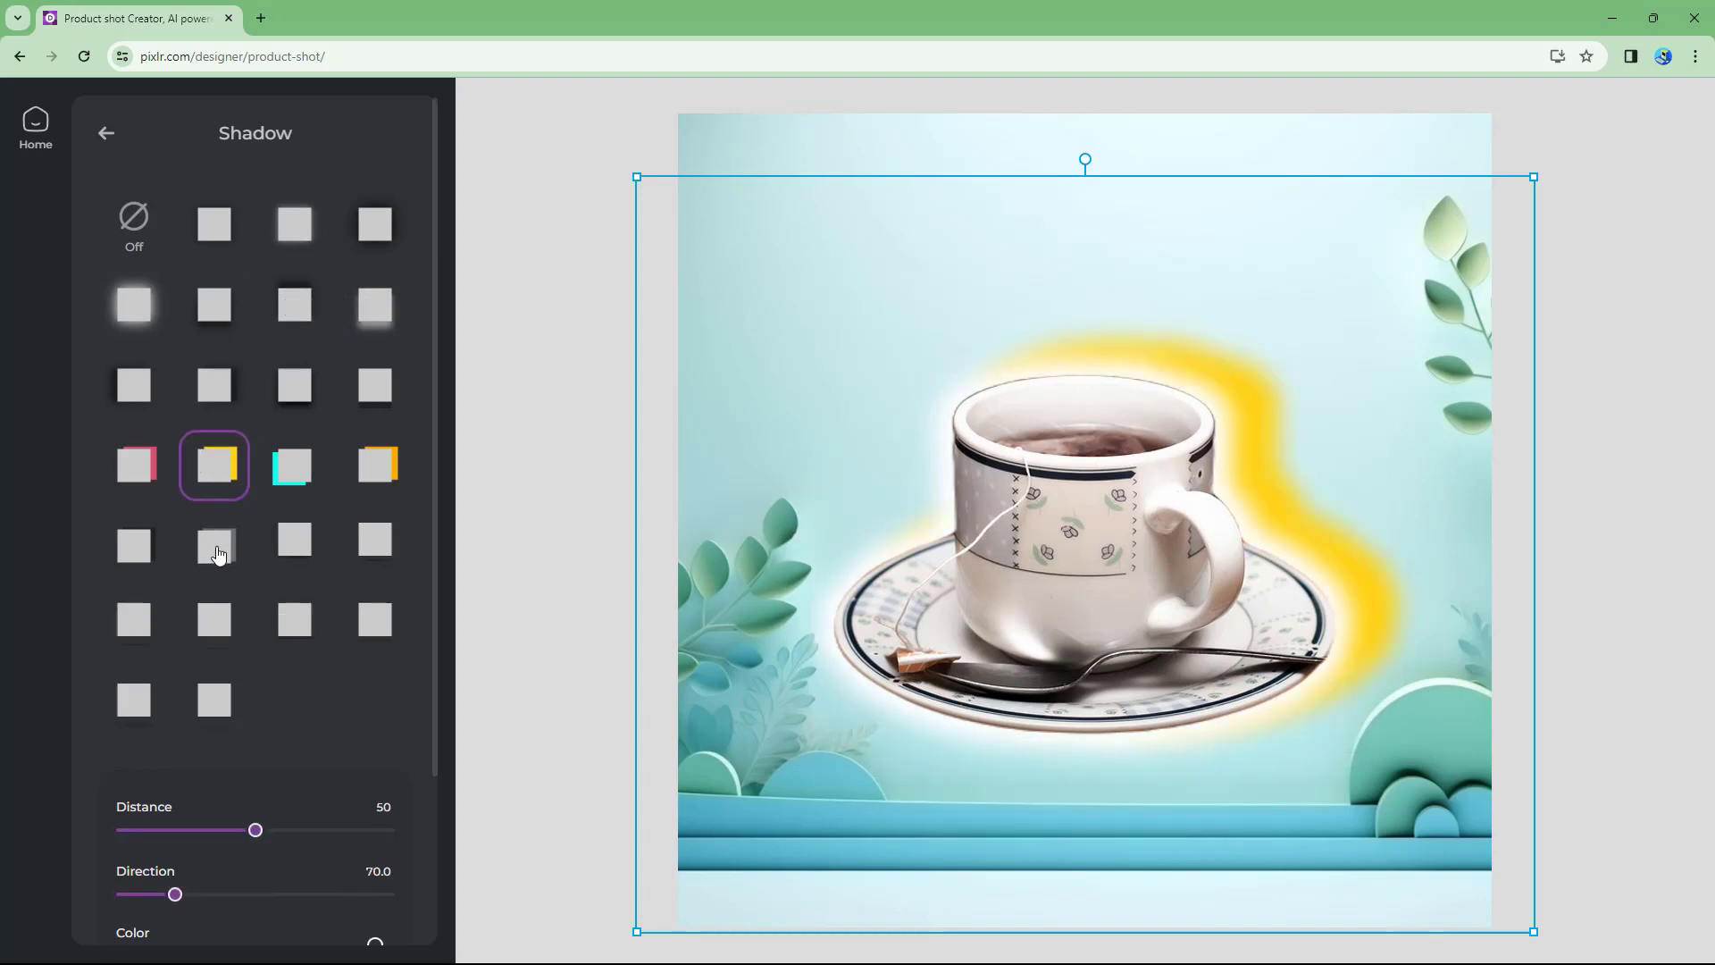
click(217, 547)
click(134, 554)
click(220, 709)
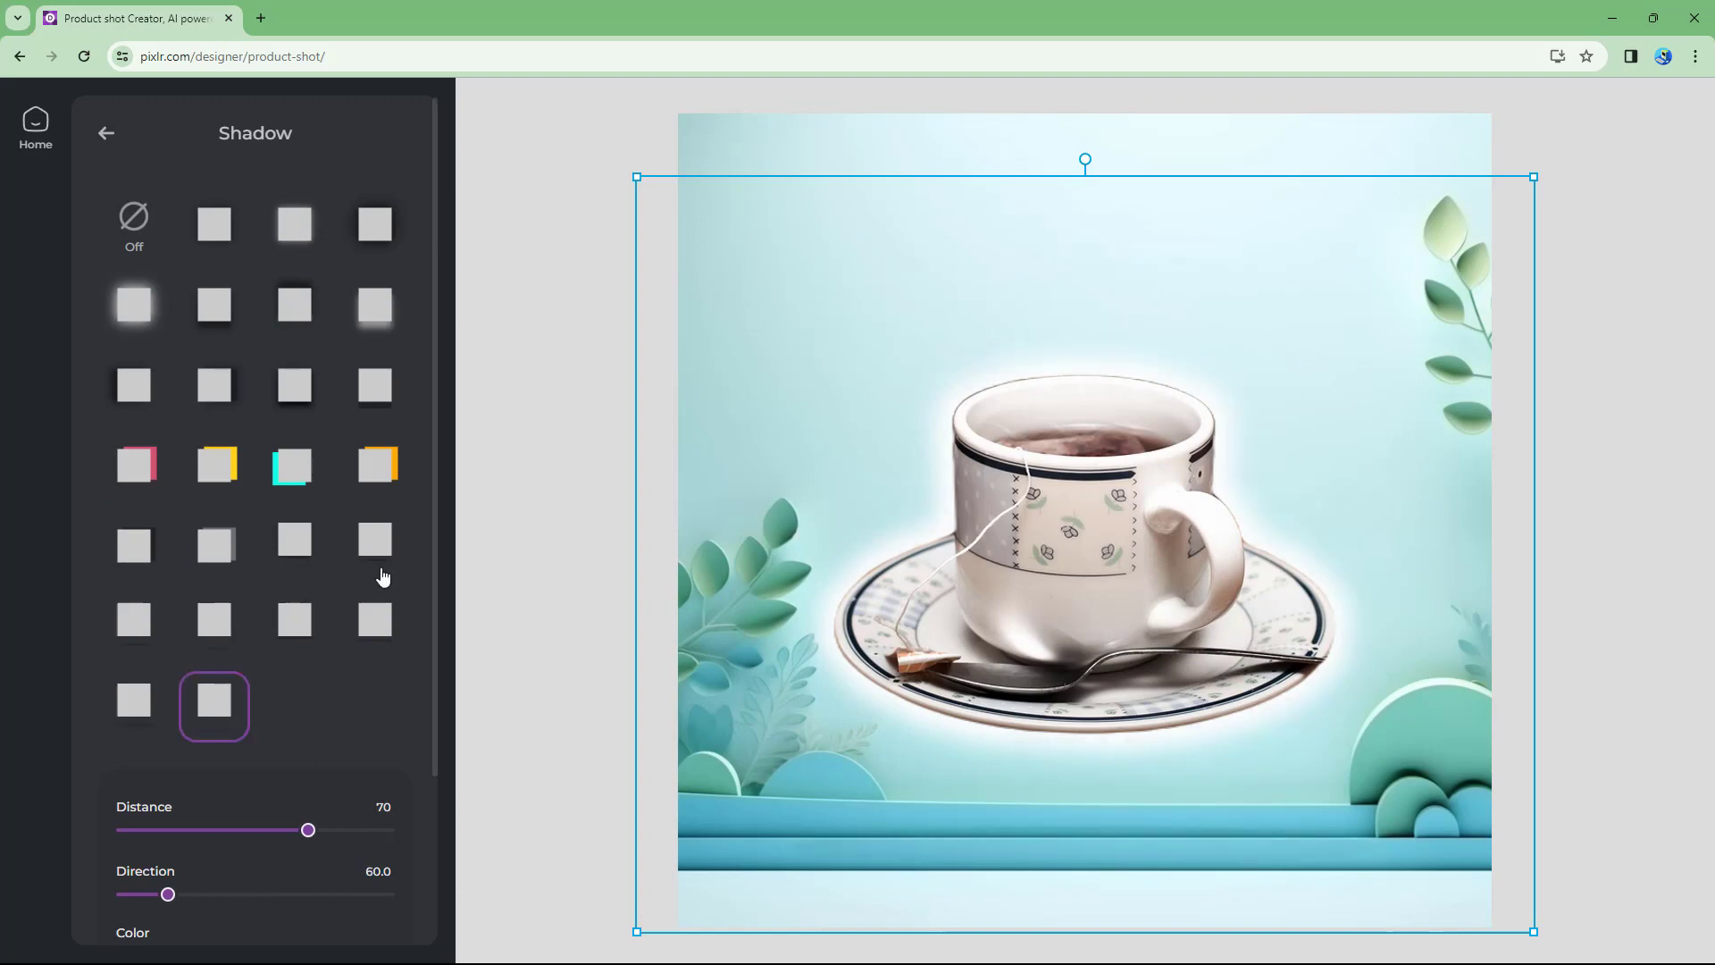
Apply a flat ground shadow preset beneath the saucer with distance 36, direction 229 and colour black #000000
click(379, 614)
click(377, 539)
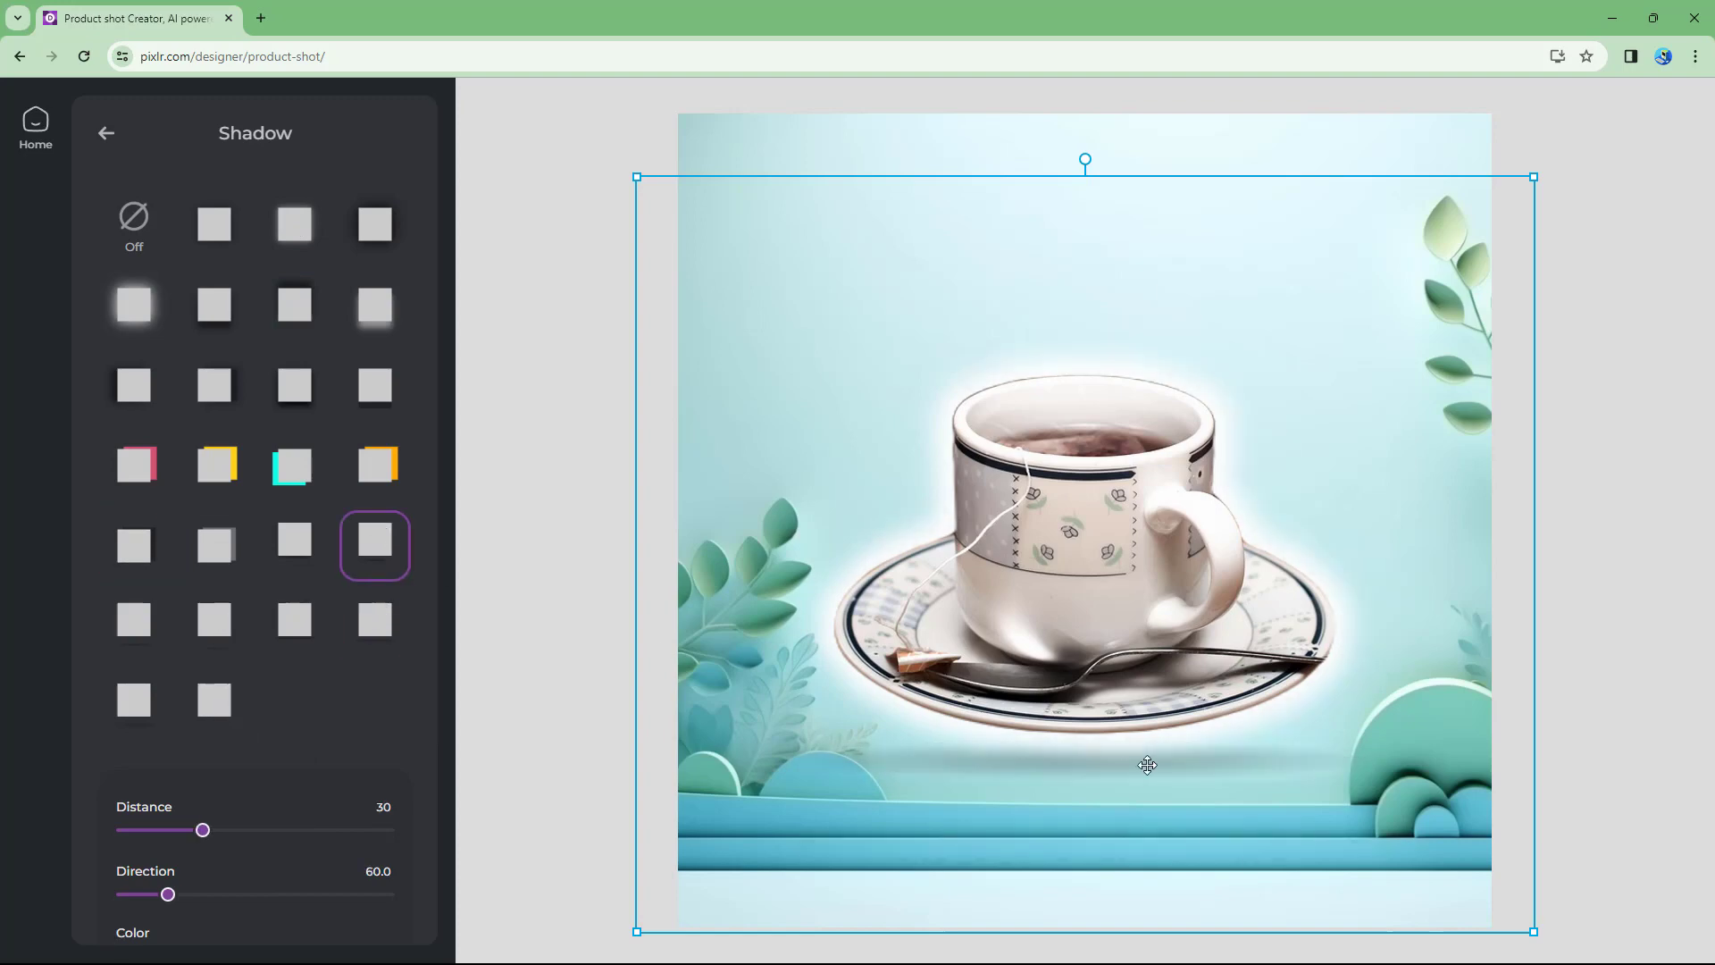
drag(203, 830, 223, 833)
drag(169, 894, 292, 897)
scroll(268, 884, down, 3)
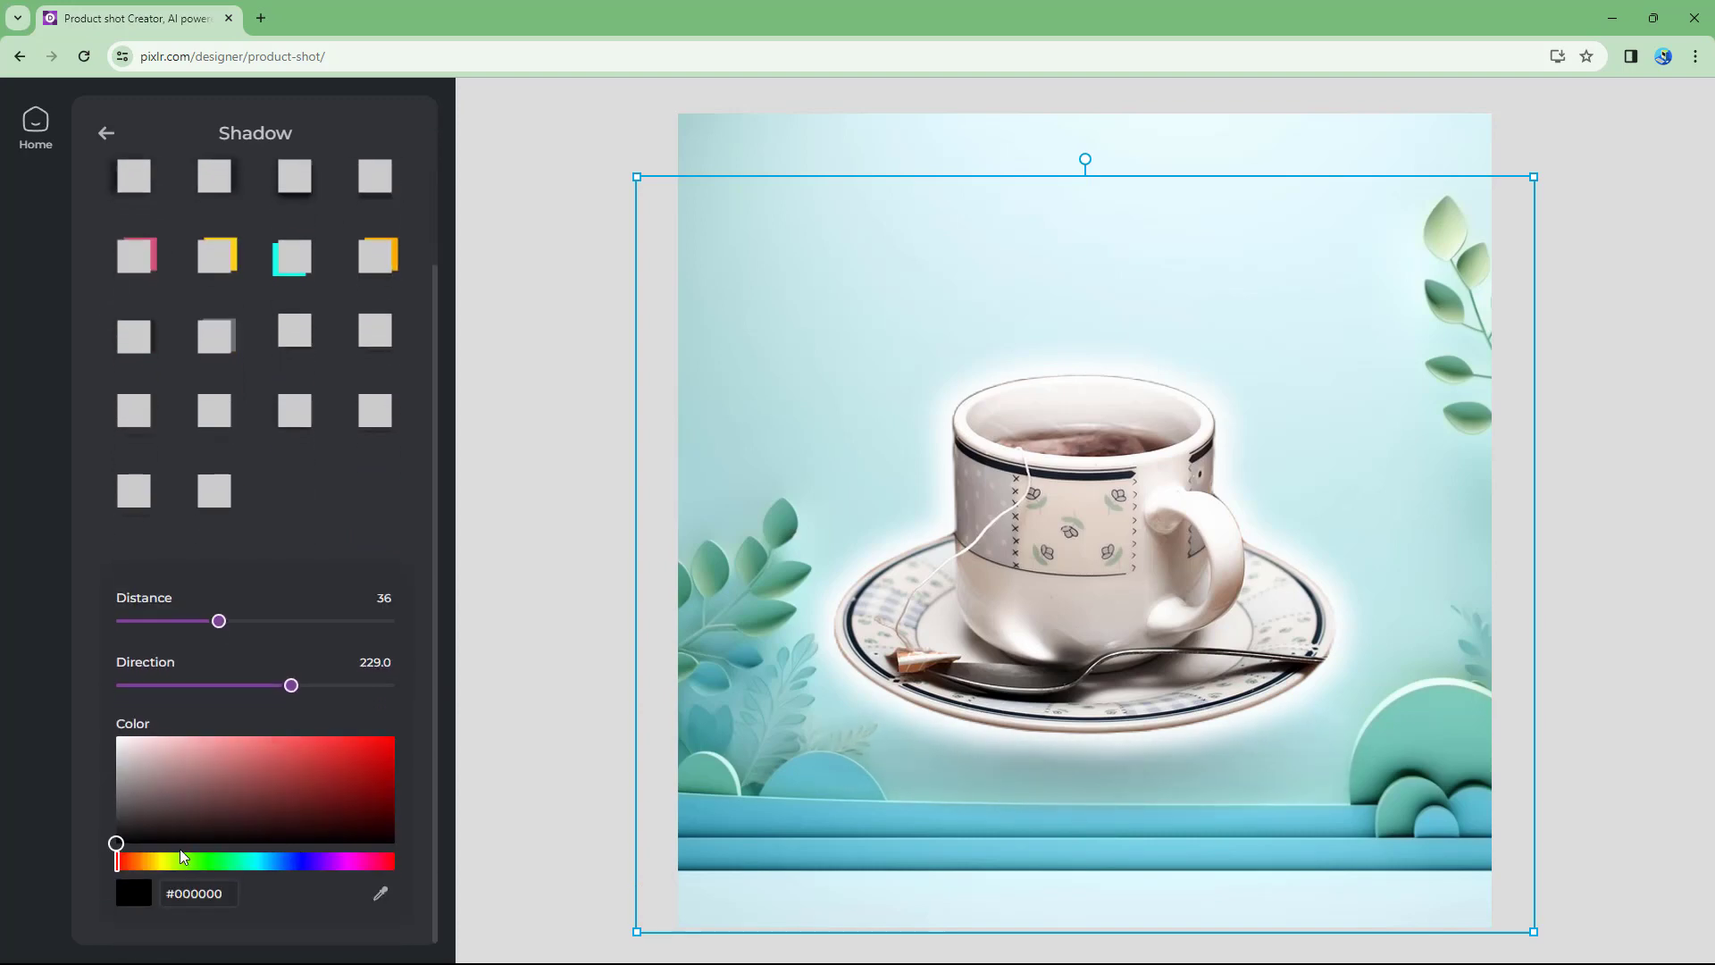
mouse_move(191, 817)
mouse_down()
mouse_move(161, 817)
mouse_move(318, 765)
mouse_move(157, 819)
mouse_move(235, 806)
mouse_move(359, 742)
mouse_move(106, 859)
mouse_move(114, 847)
mouse_up()
scroll(295, 536, up, 3)
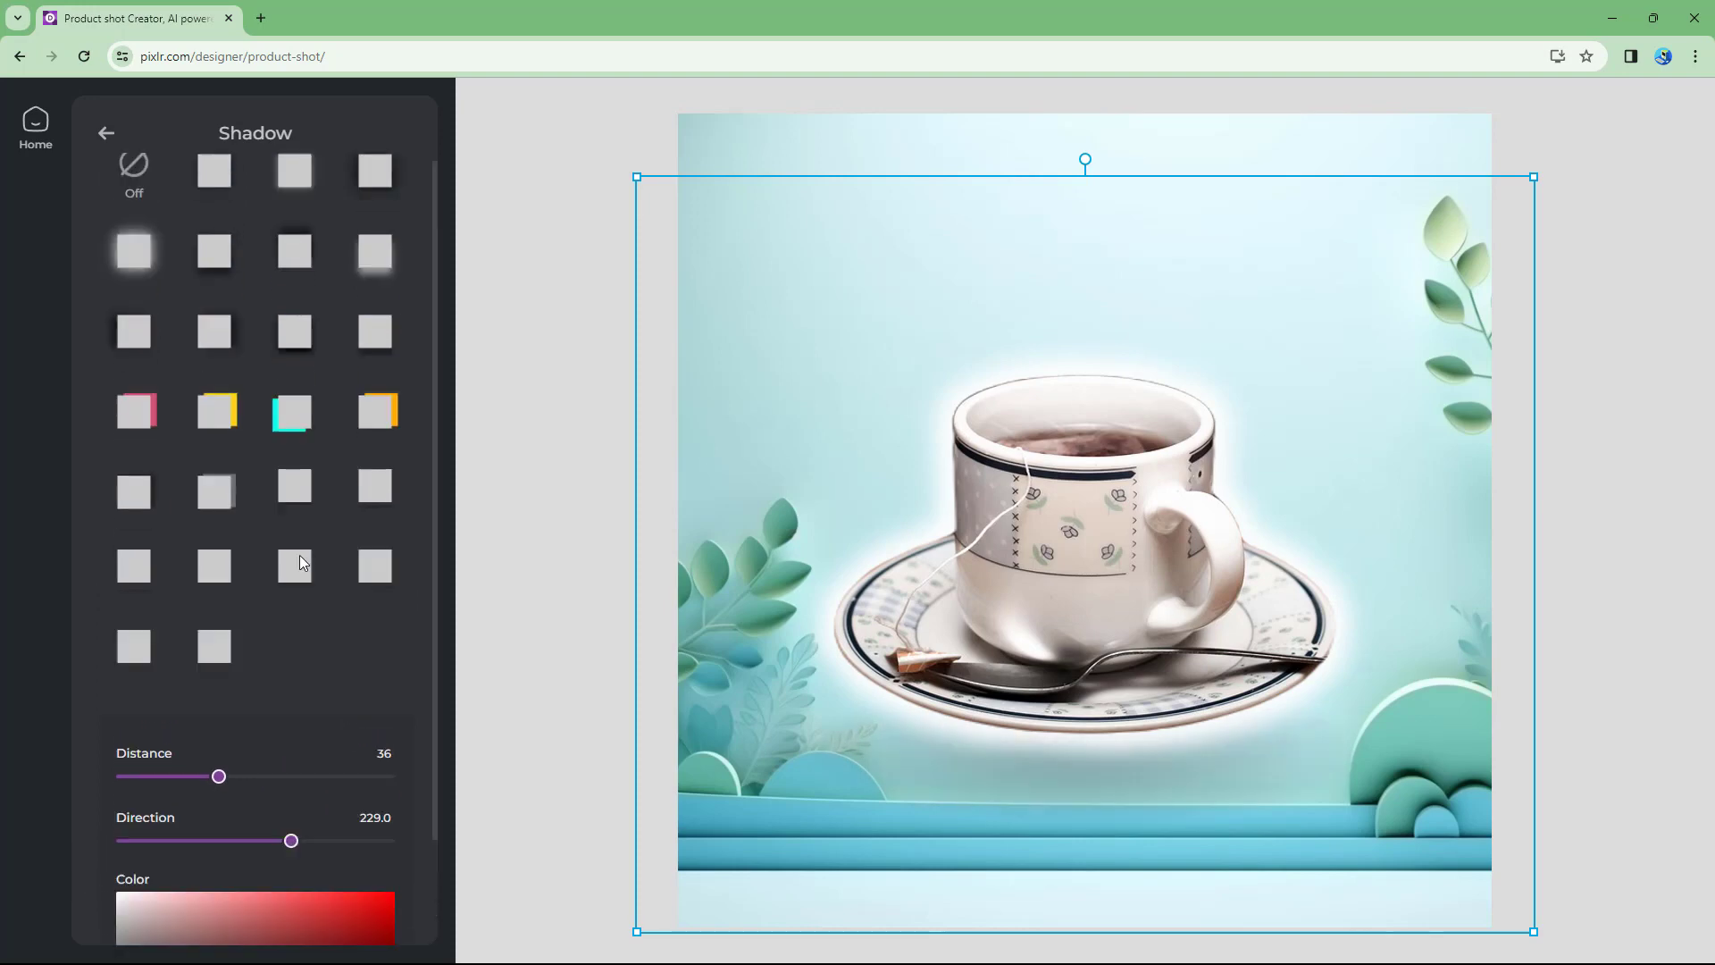
click(106, 134)
Try the Peter effect on the cup and apply the Carl effect instead
scroll(232, 625, down, 1)
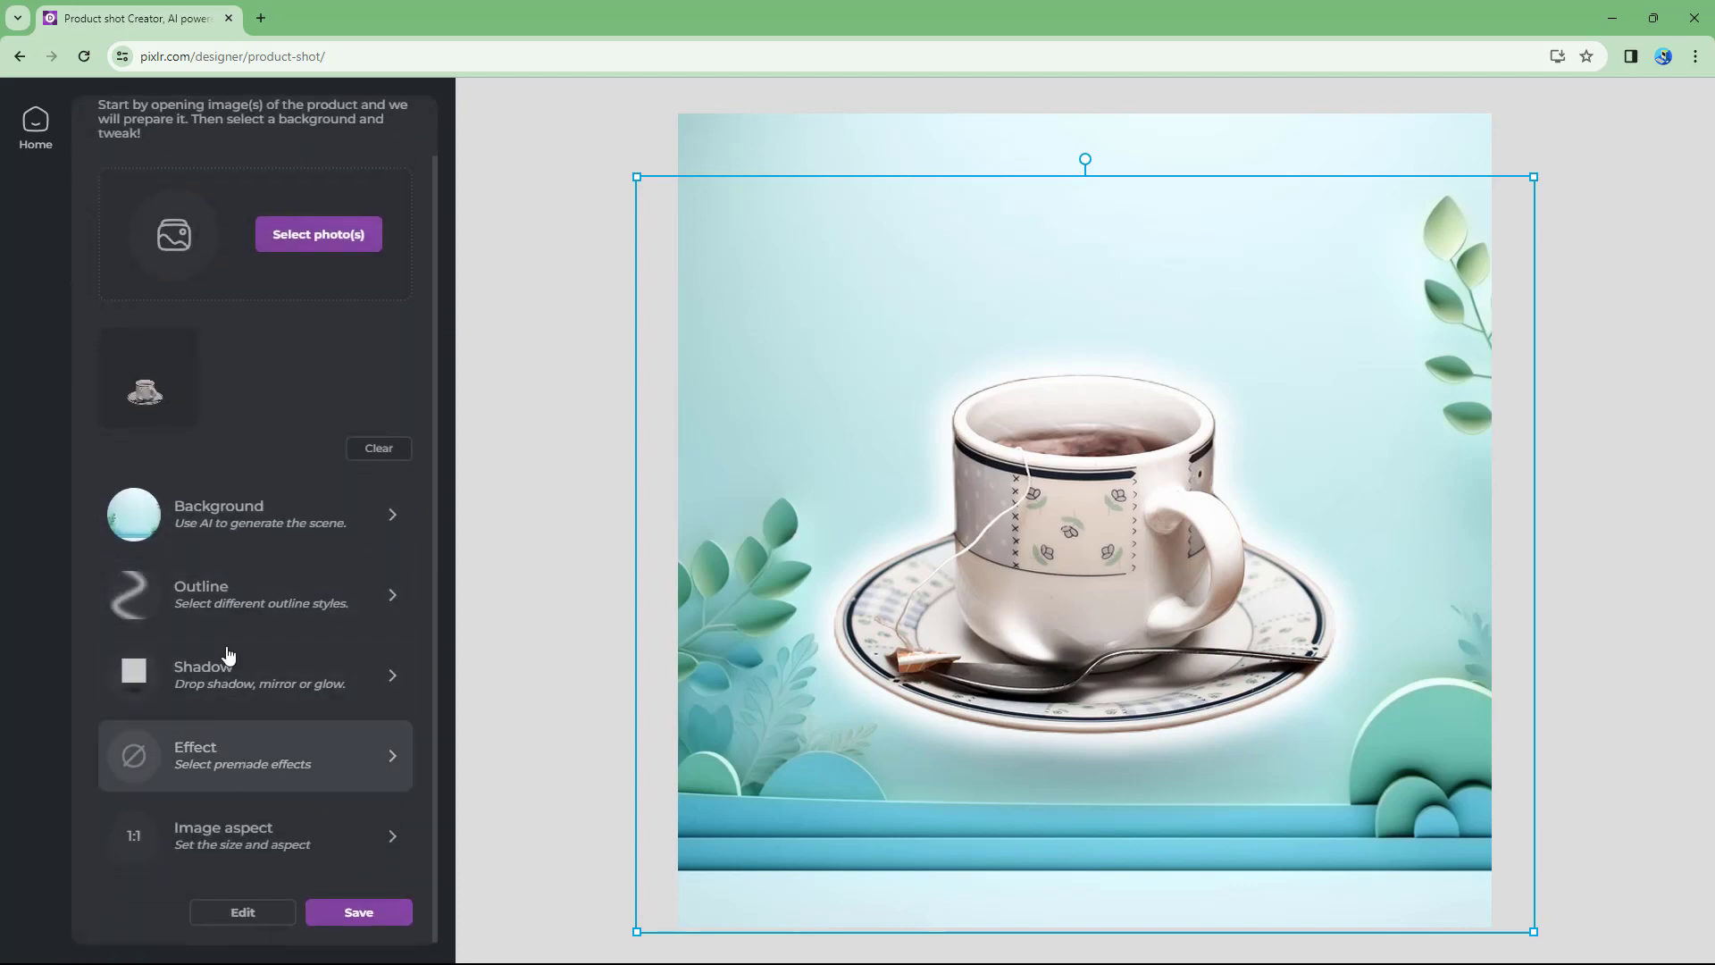
click(303, 764)
click(292, 393)
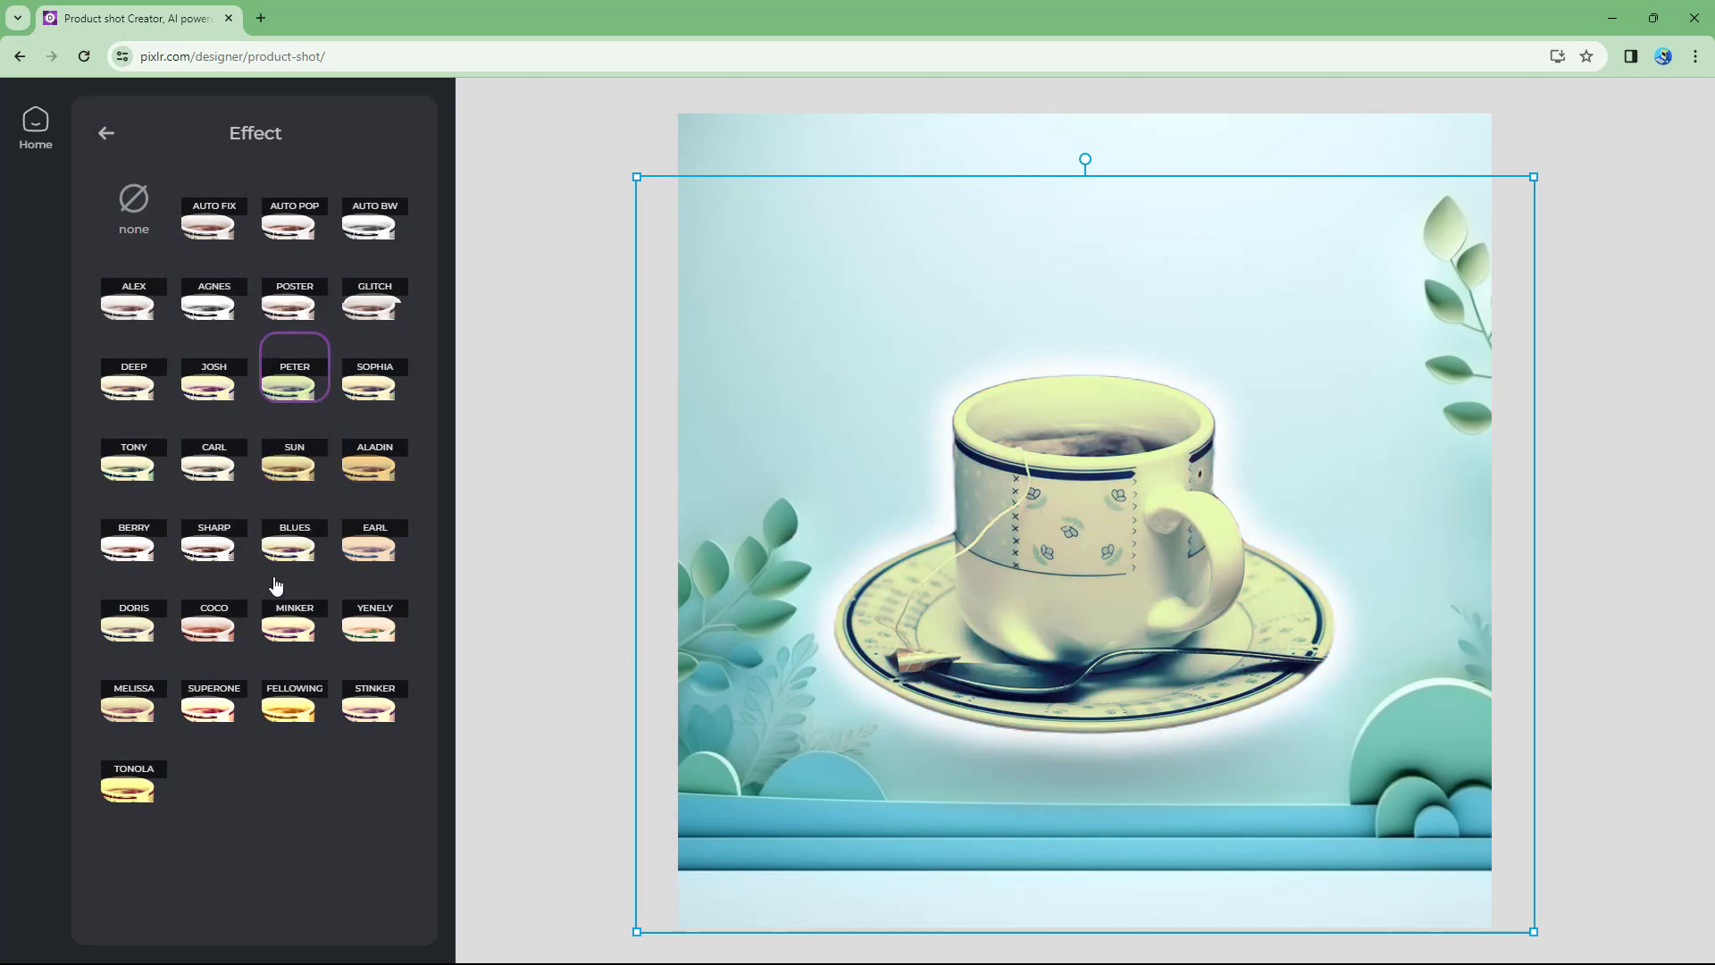
click(217, 471)
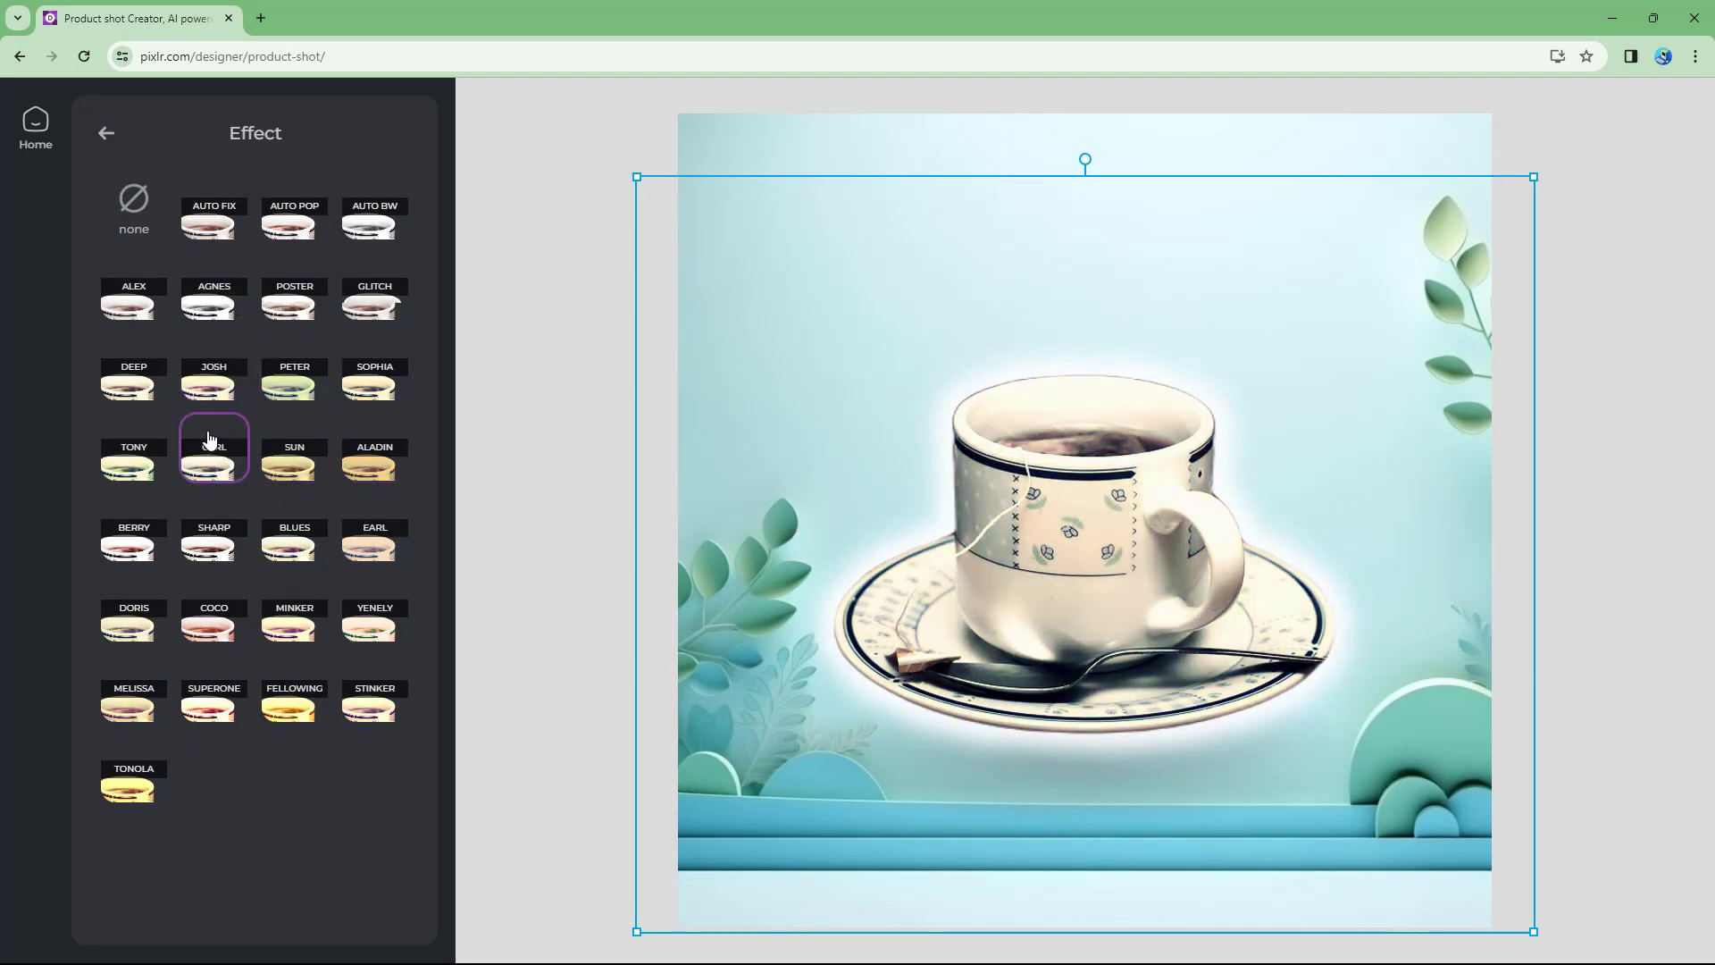
click(105, 134)
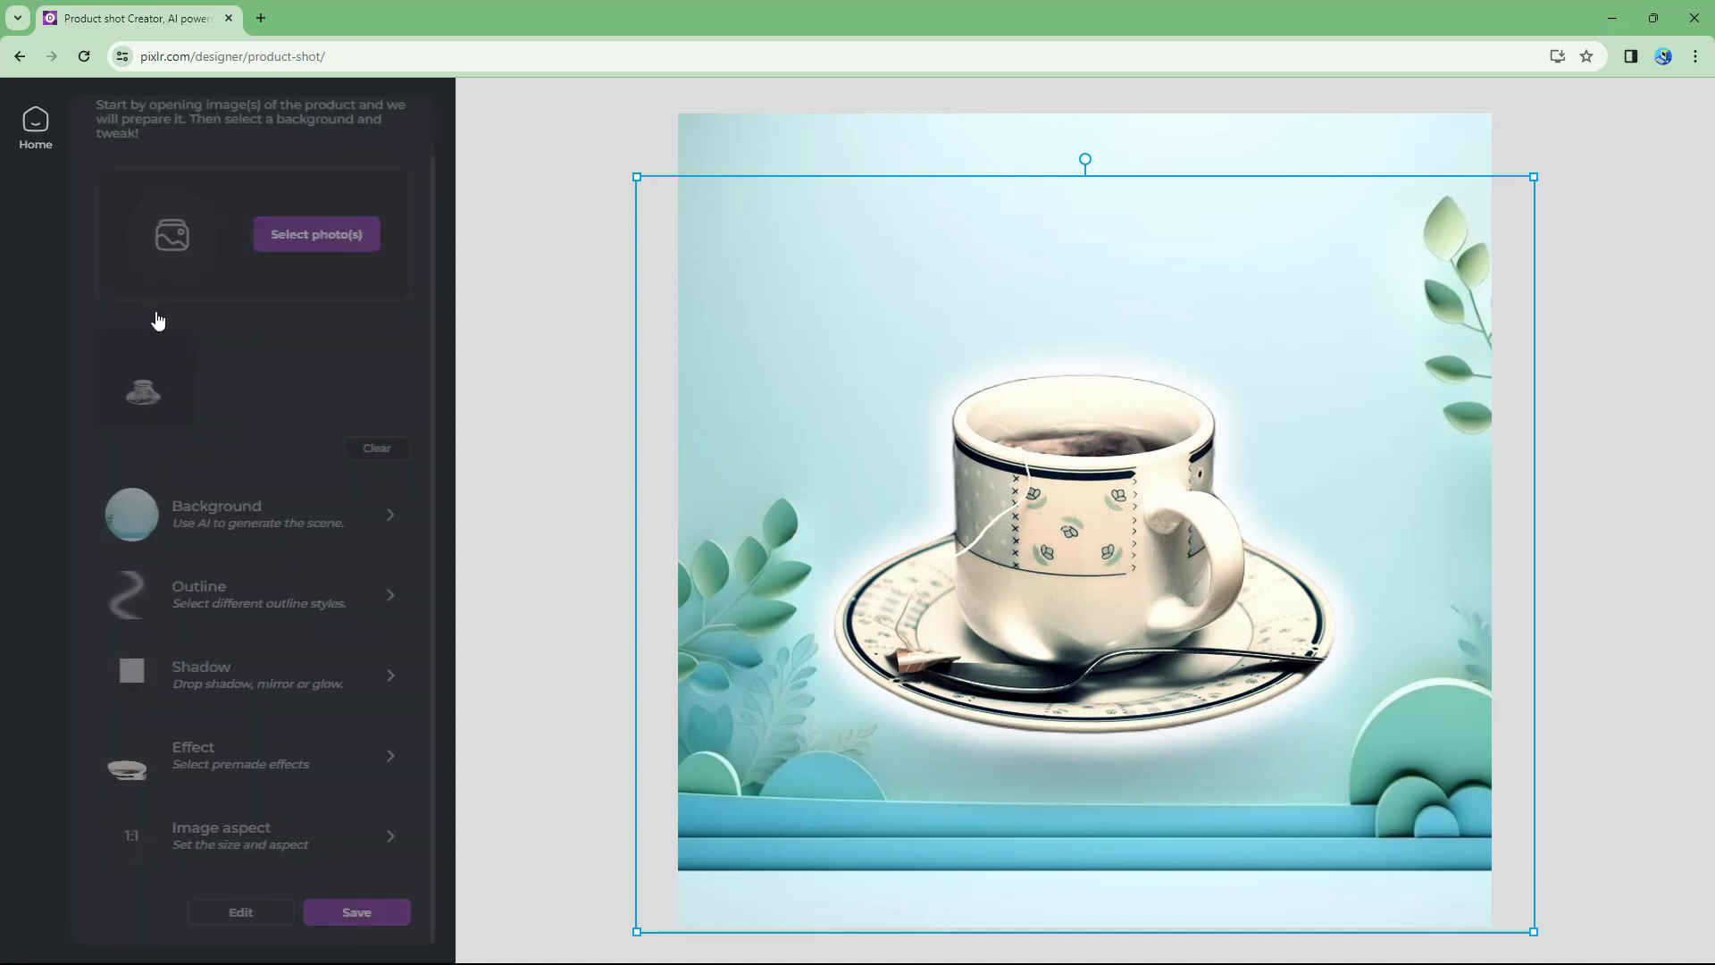
Try the portrait and story image aspects and set the product shot to Post (4:3)
click(295, 829)
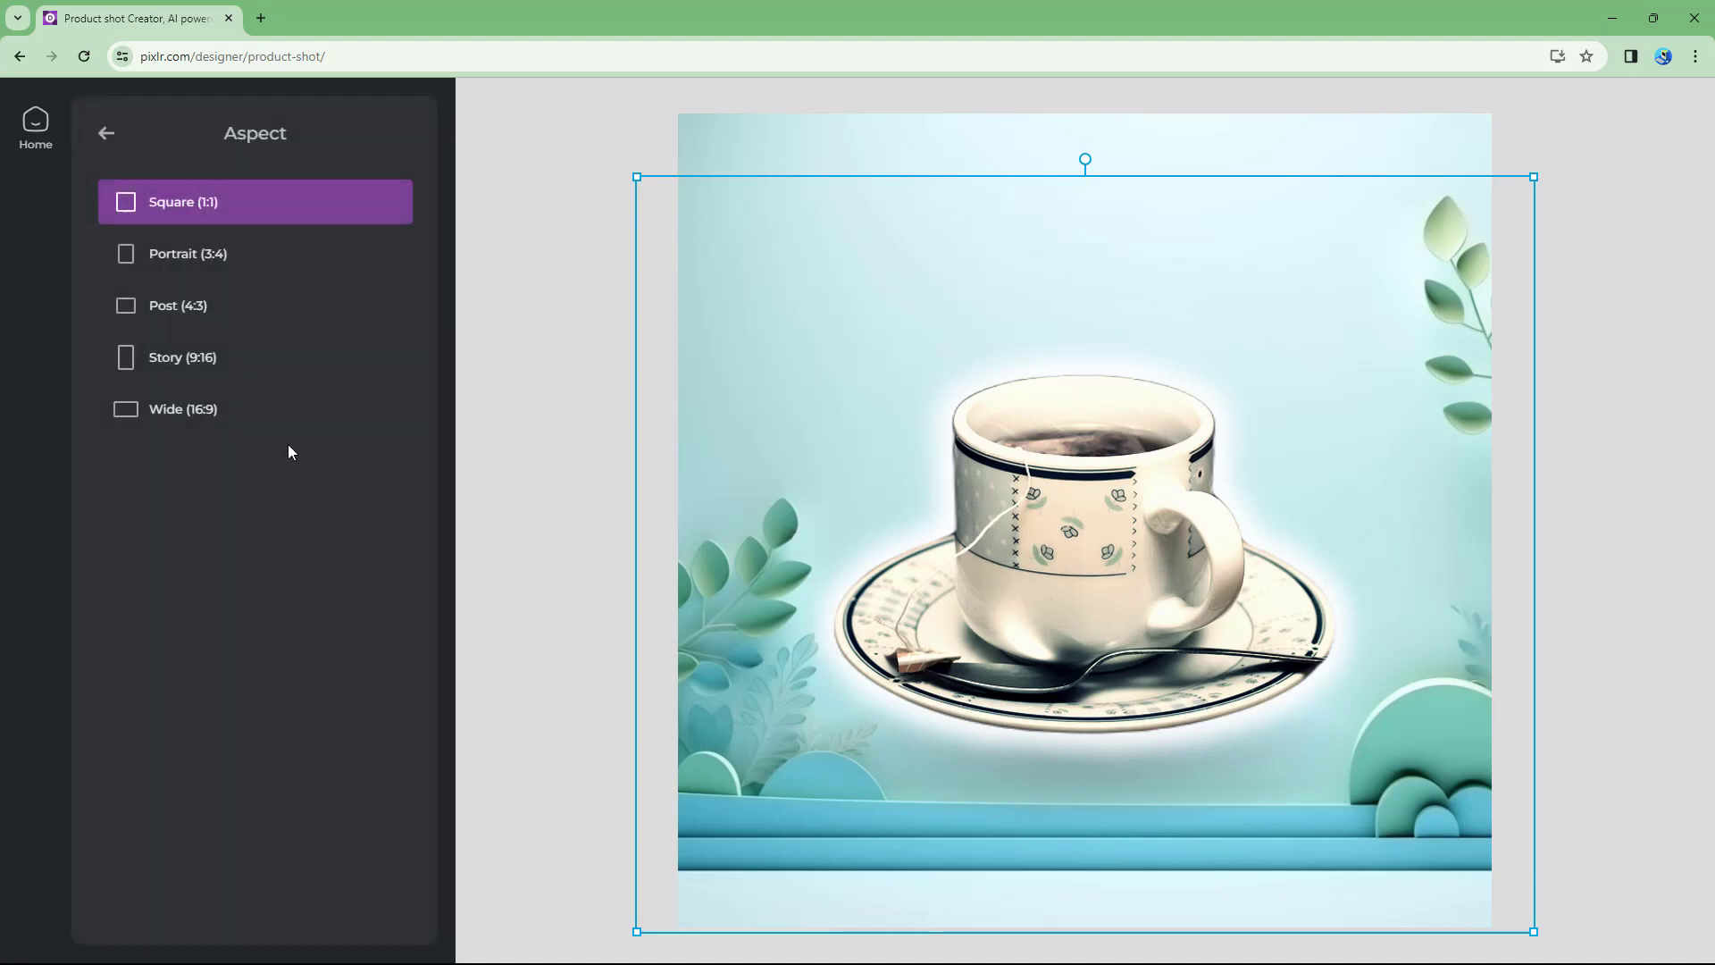
click(191, 261)
click(196, 306)
click(203, 349)
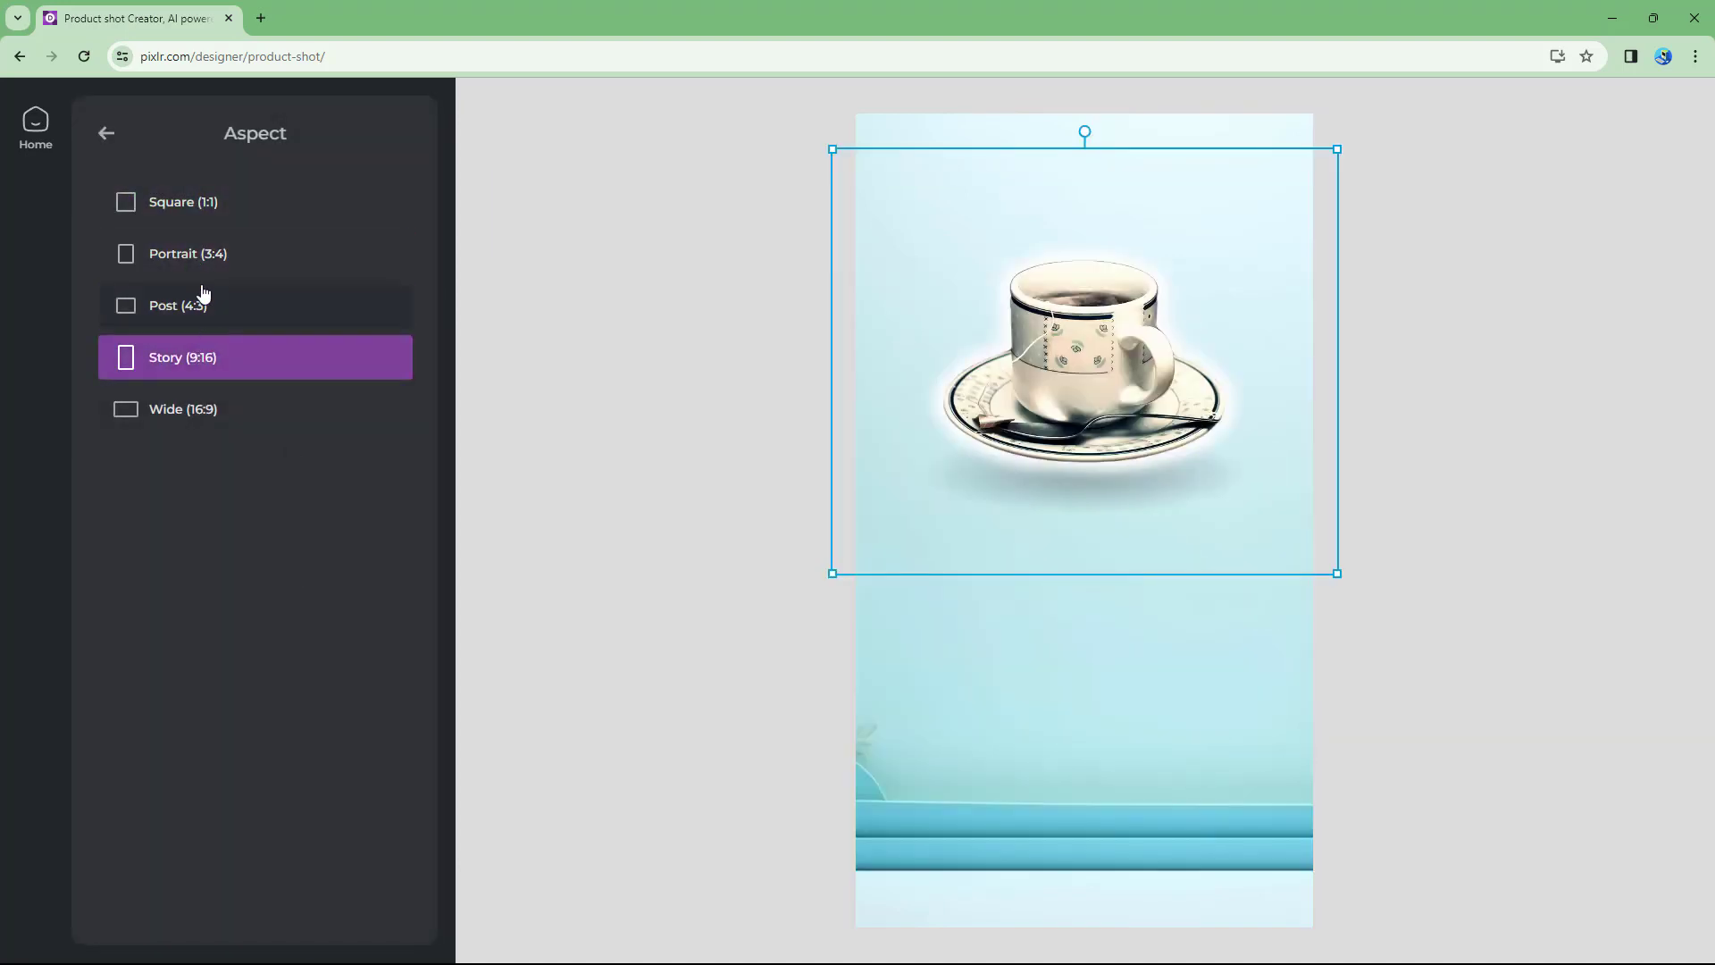
click(203, 296)
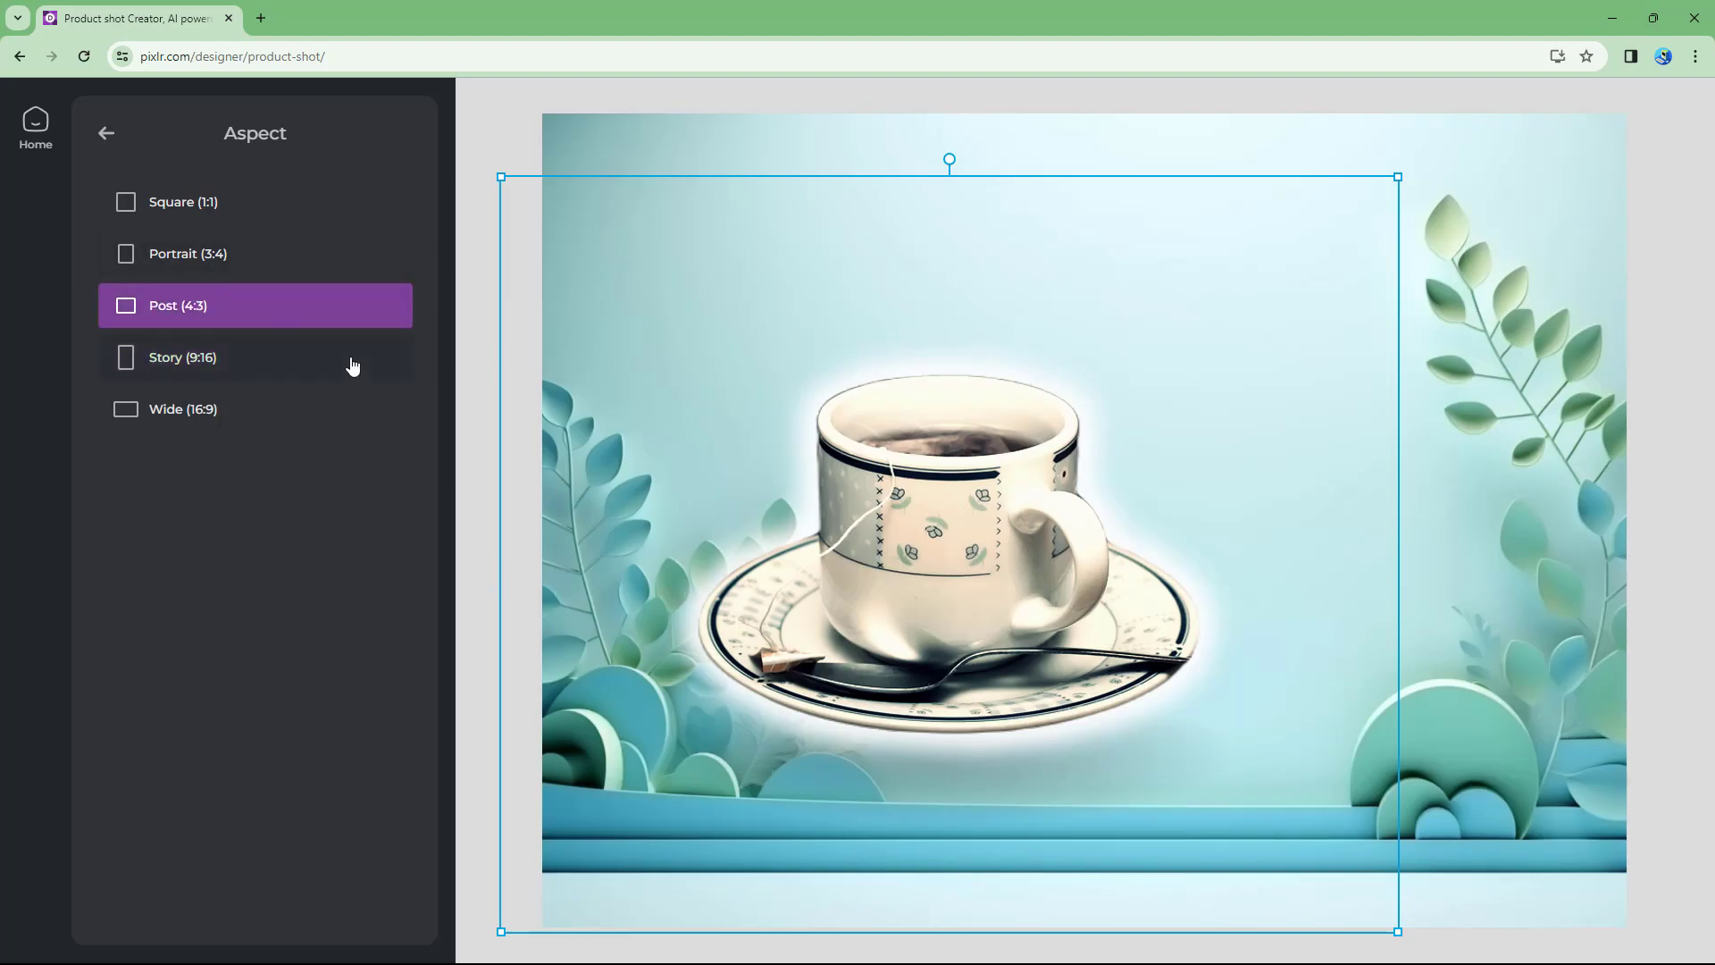
click(106, 133)
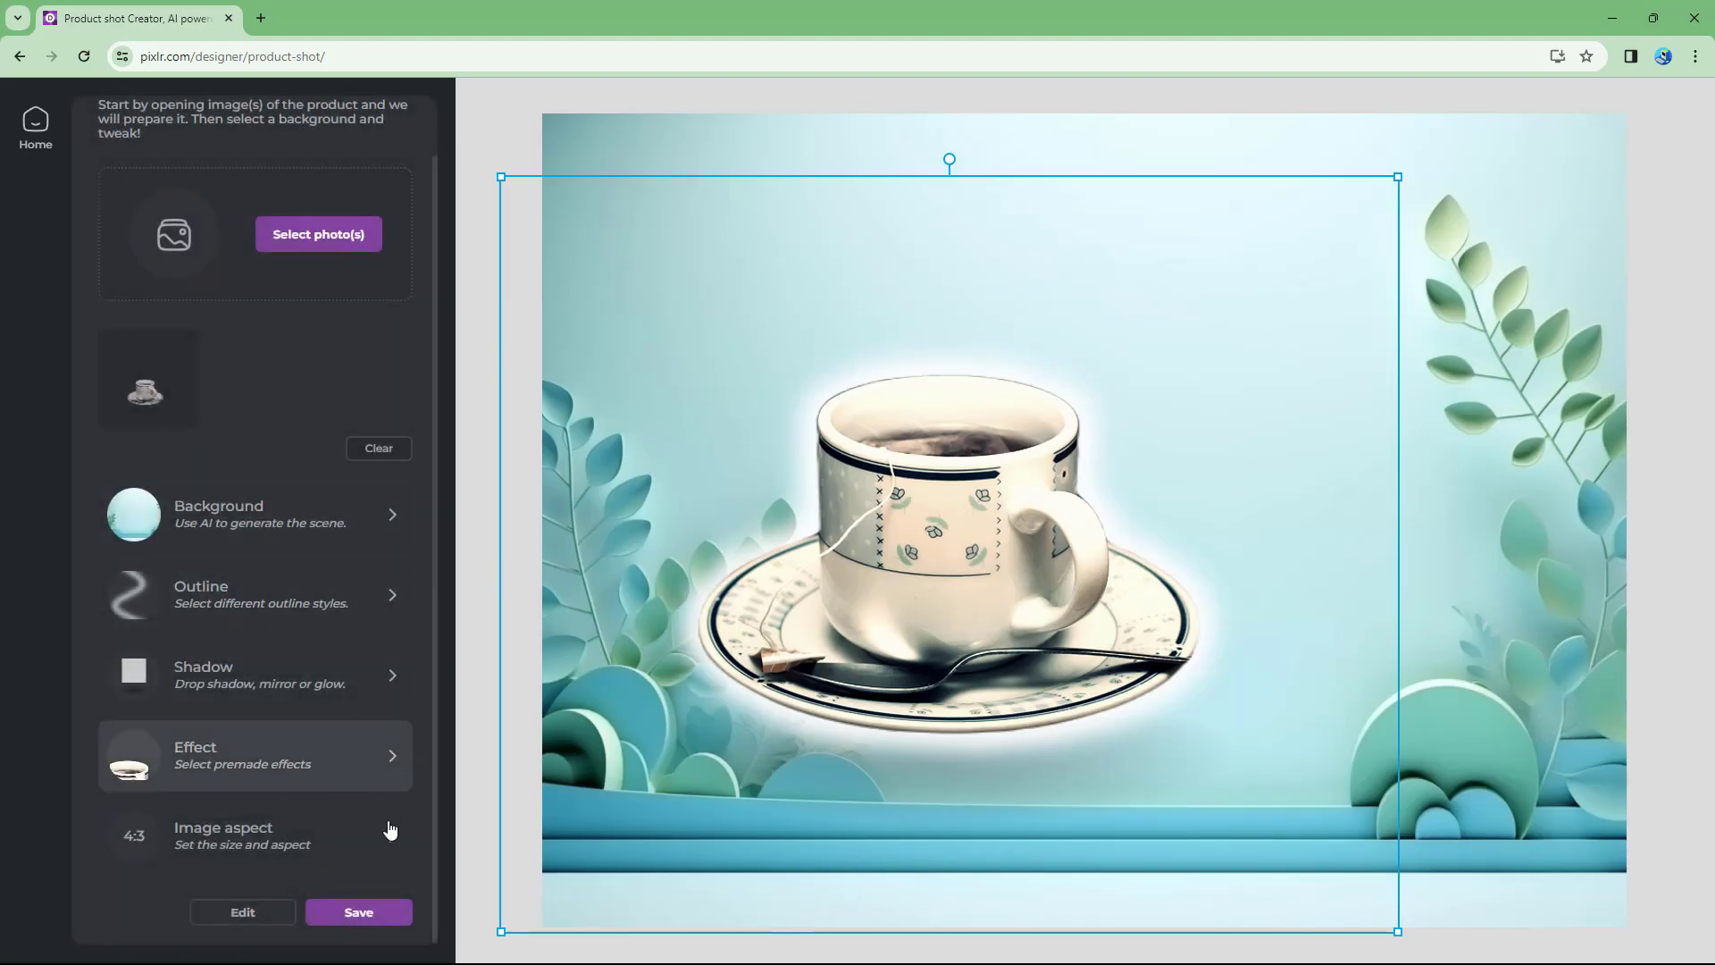
Open the product shot for editing in the full designer and move the cup slightly up to the scene's horizontal centre
click(243, 913)
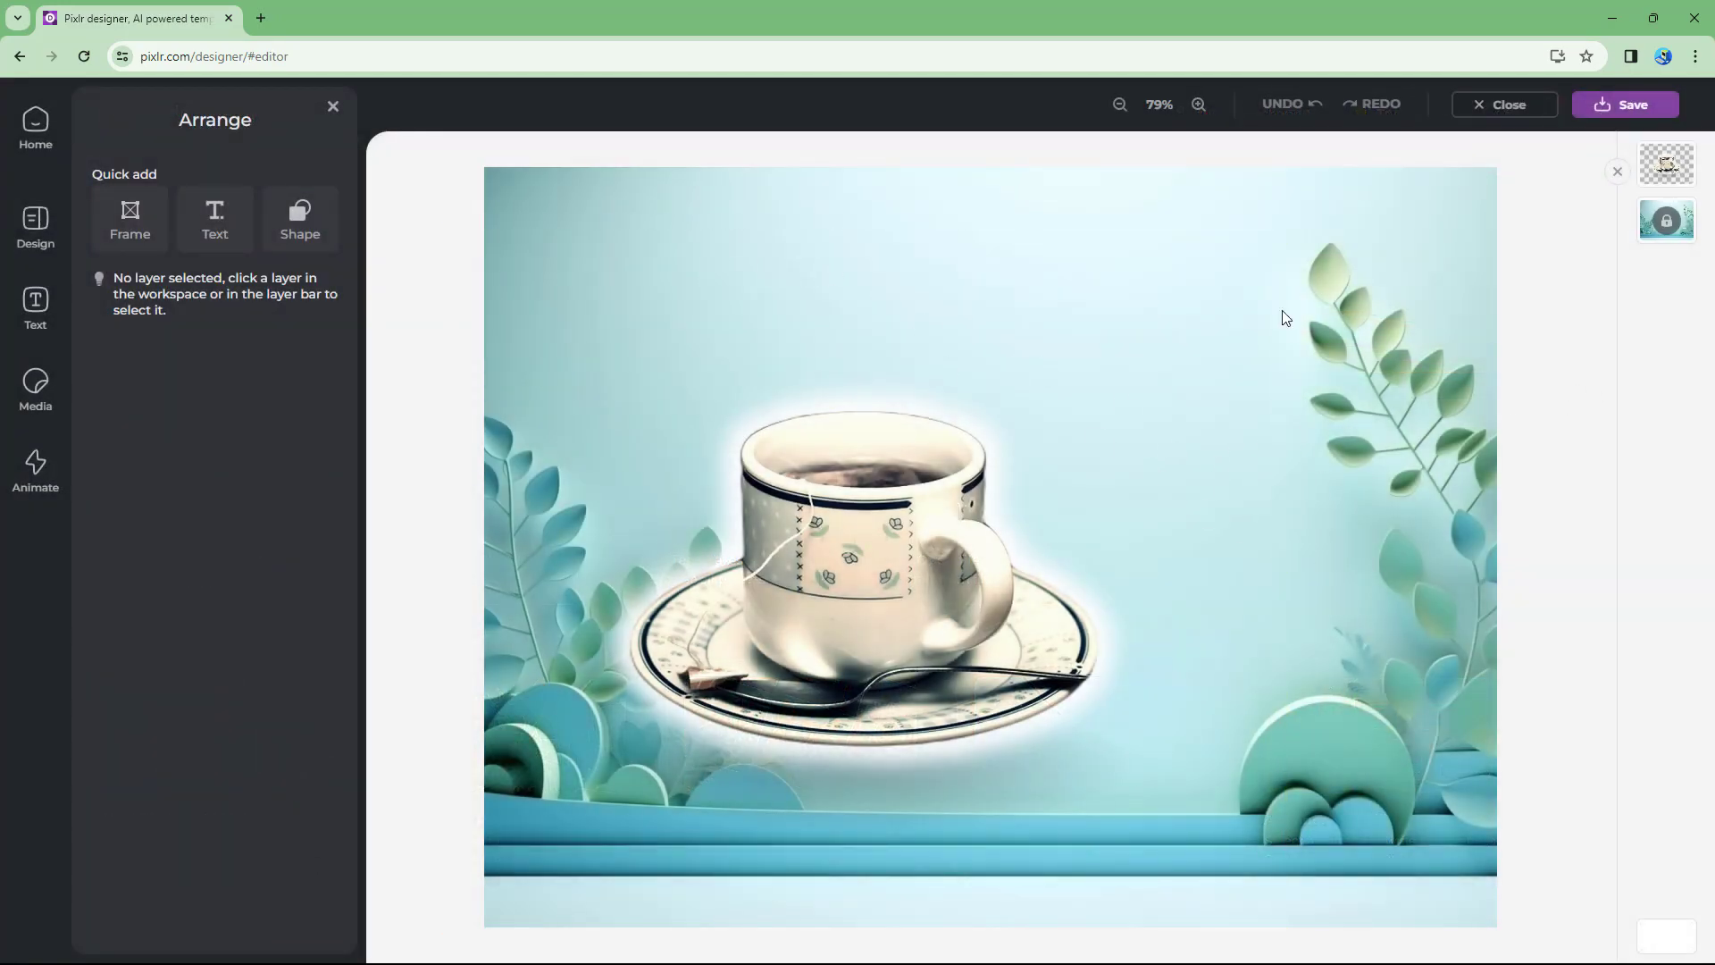
drag(897, 595, 1031, 547)
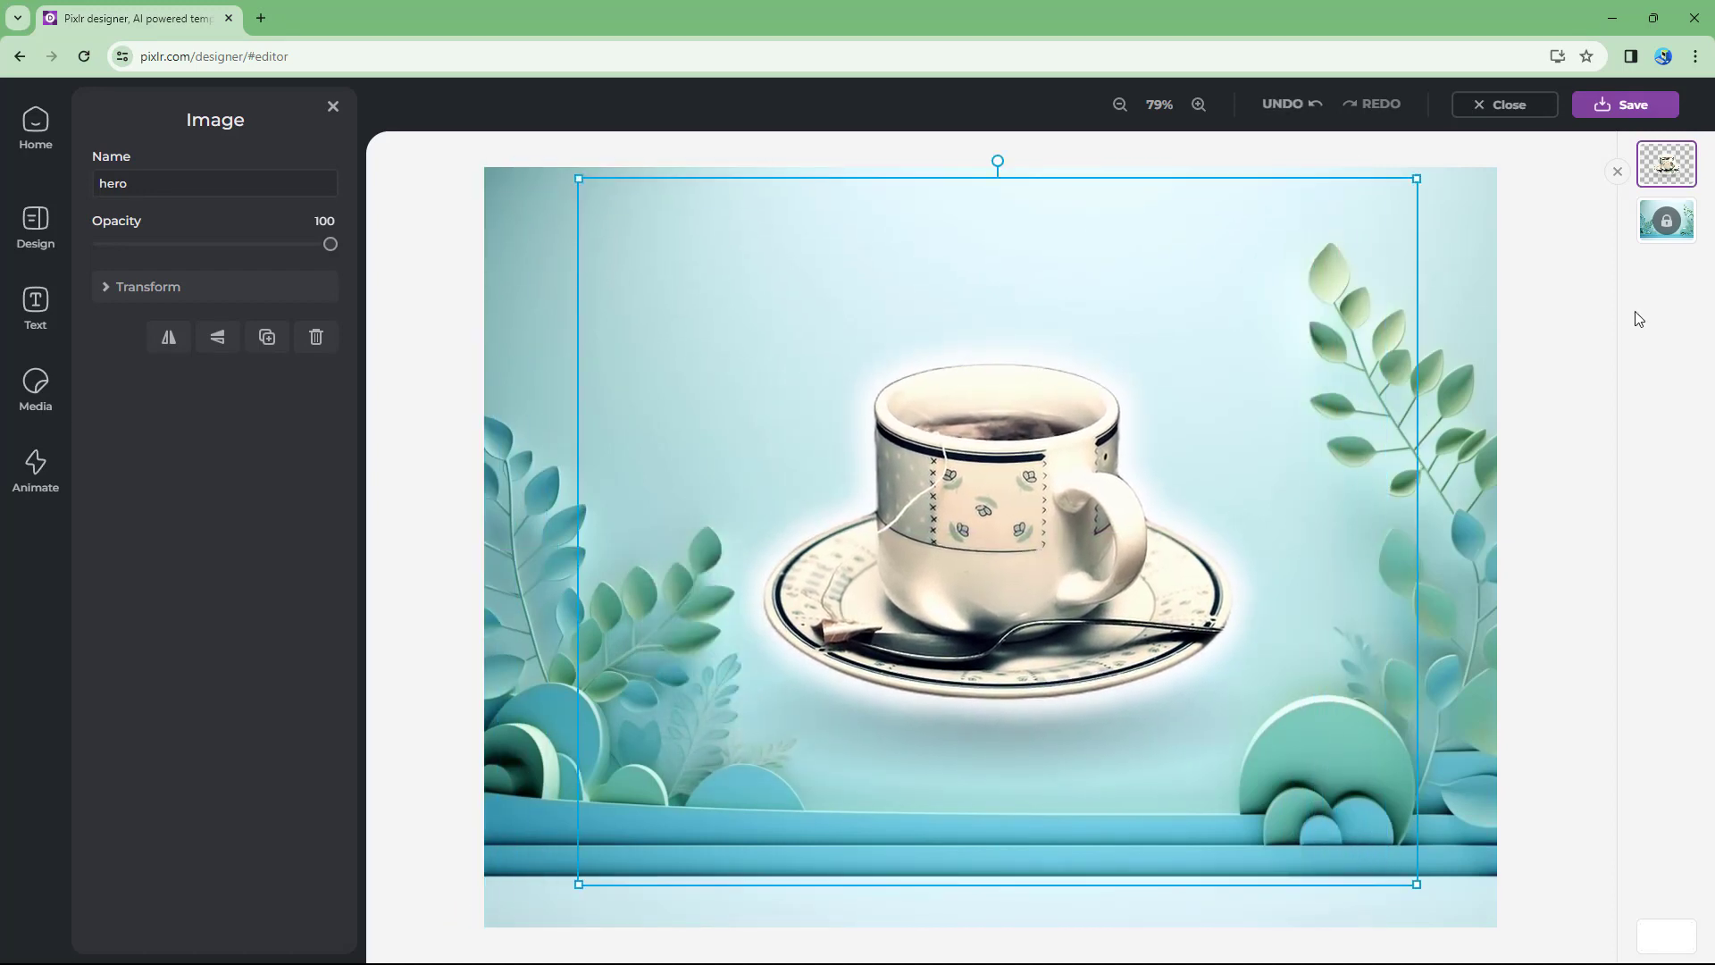